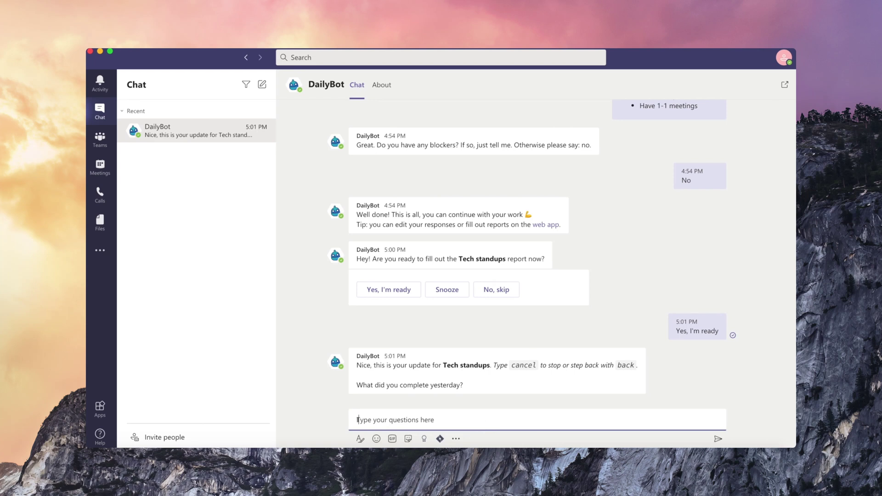
Report pushing the feature to production yesterday and today's plans: AI engine specs, PR reviews, team retrospective
text(I completed the feature and pushed code )
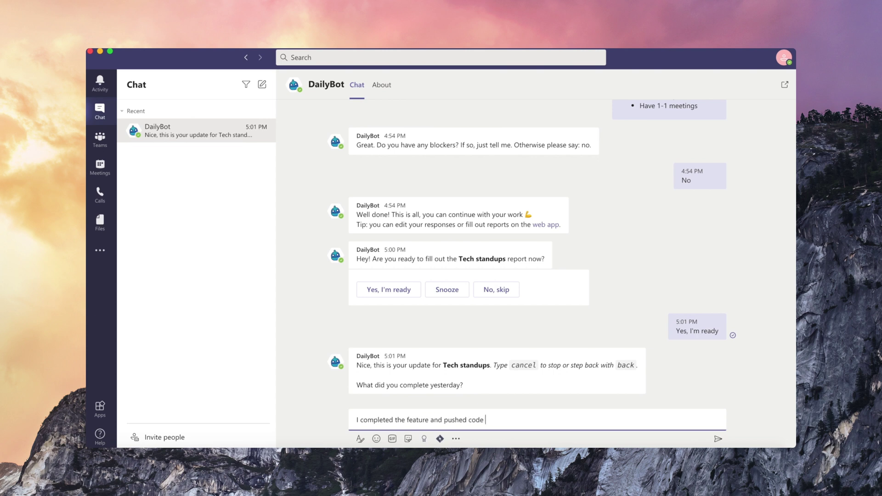
text(to production.)
key(Return)
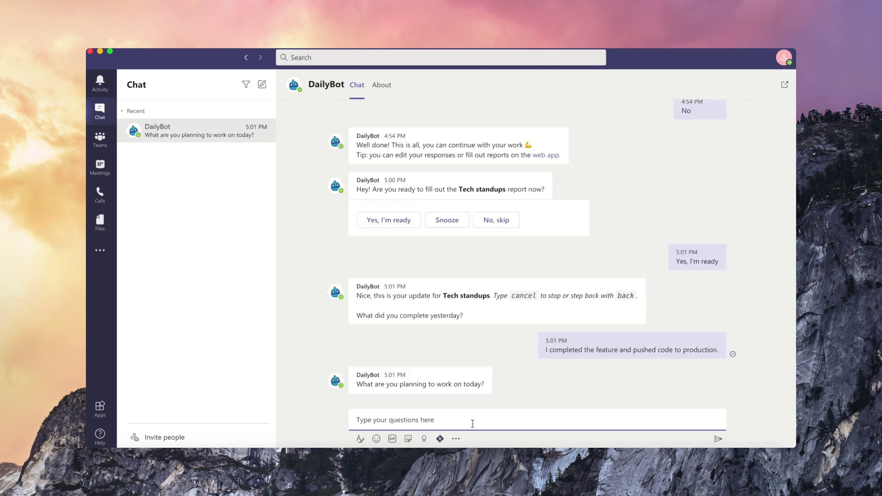
text(* Spe)
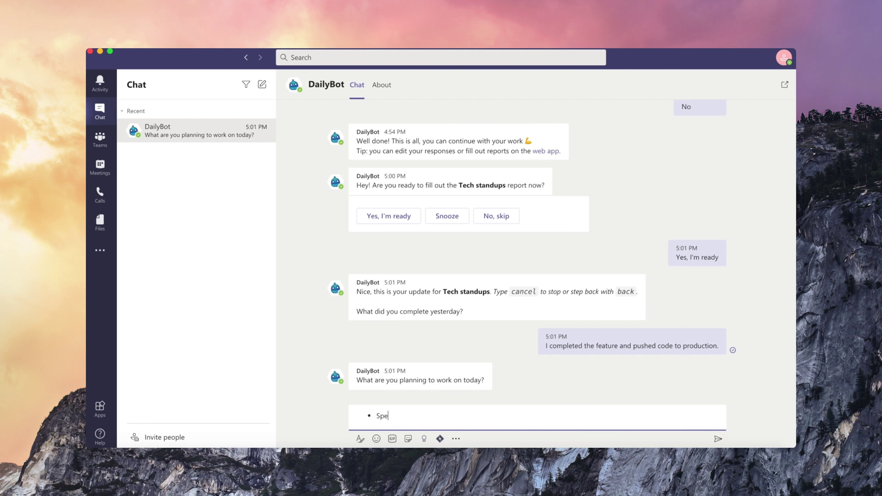
text(cs of new AI engine)
key(Return)
text(Review pull reques)
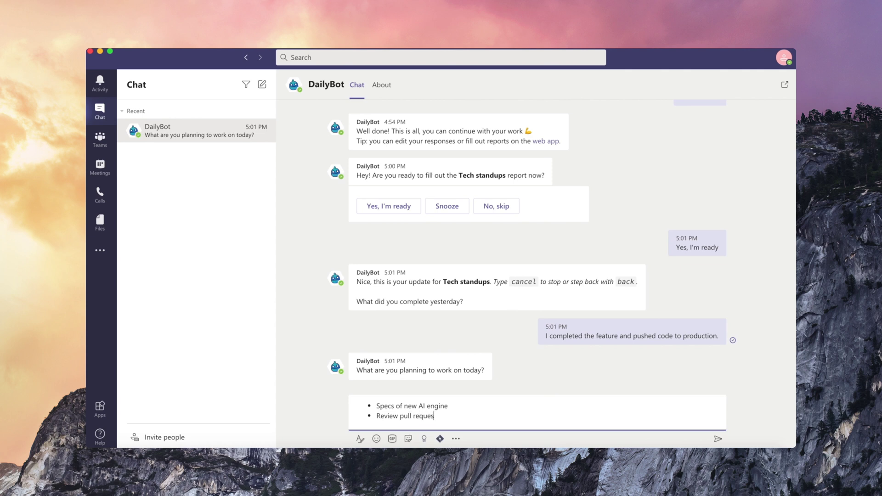
text(ts)
key(Return)
text(Have)
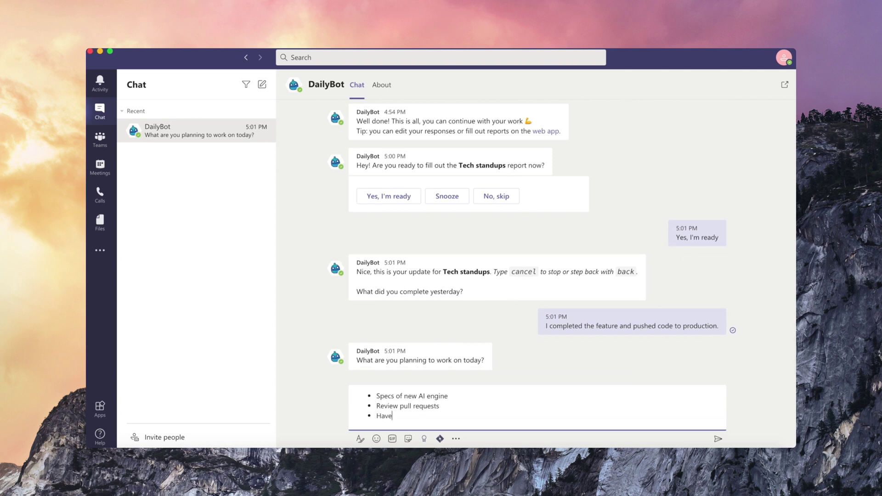
text( retrospective with team)
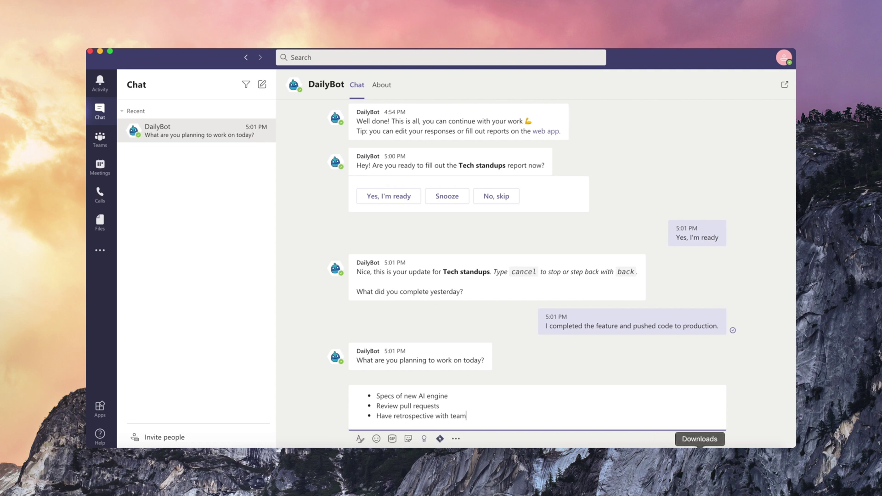
click(718, 439)
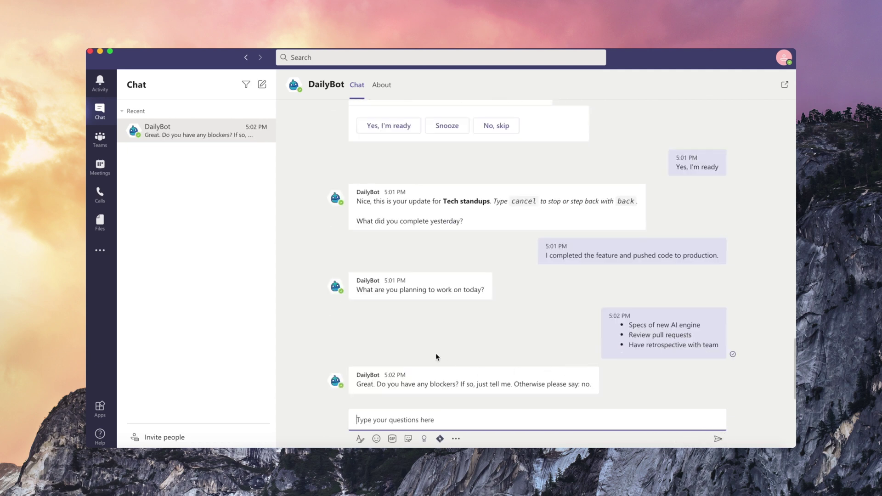
Answer 'No' to the blockers question
click(443, 422)
text(No)
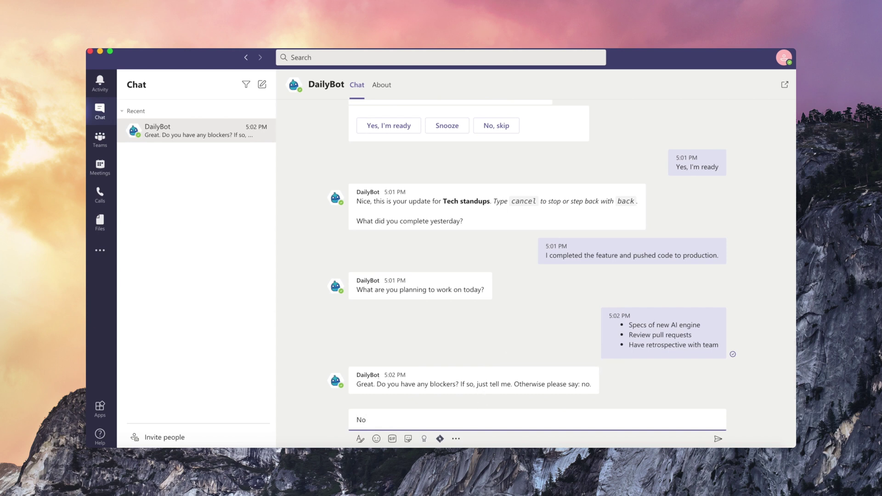
key(Return)
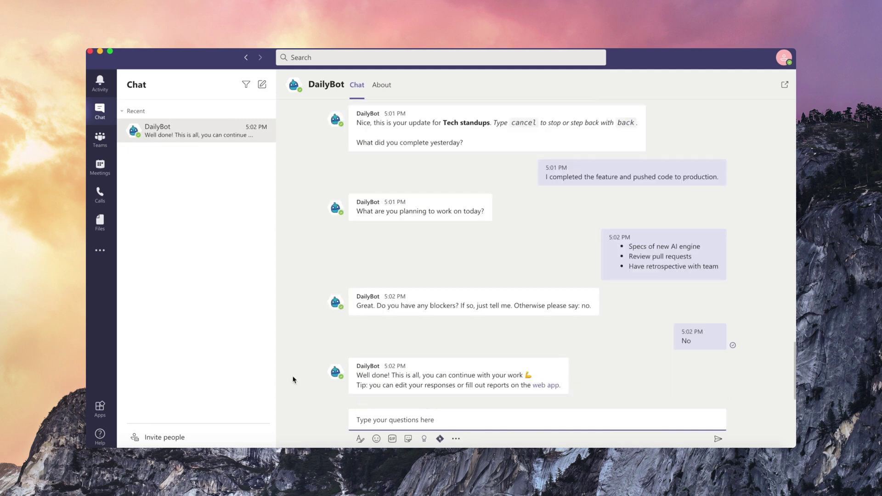
View the Standup Reports channel, then go to the Tech standups dashboard in the DailyBot web app
click(100, 138)
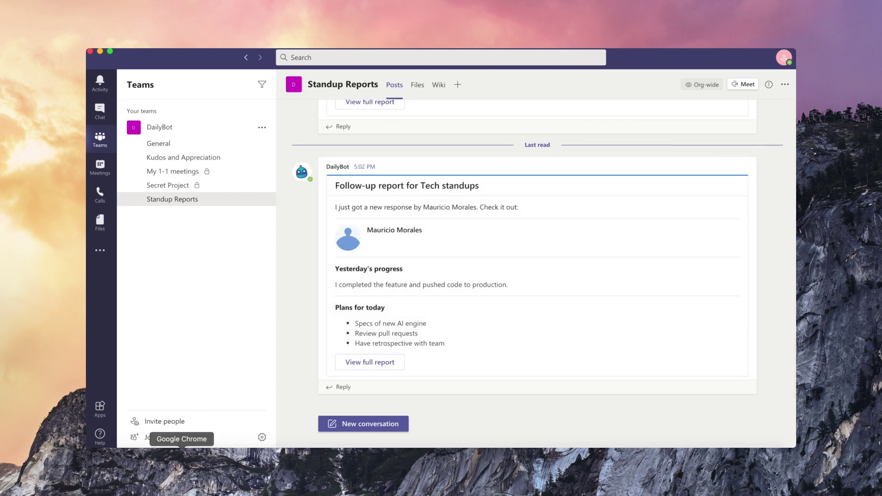
click(182, 459)
click(110, 131)
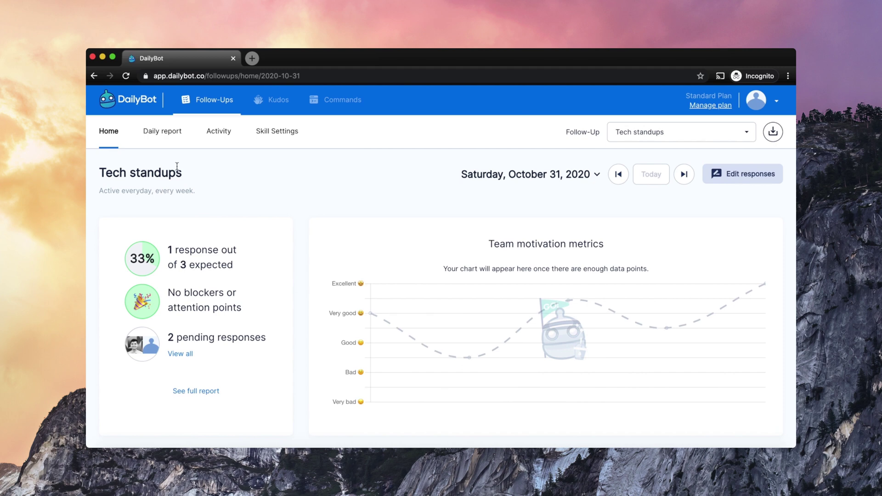
Open today's Tech standups daily report and scroll through it
click(164, 144)
scroll(276, 315, down, 1)
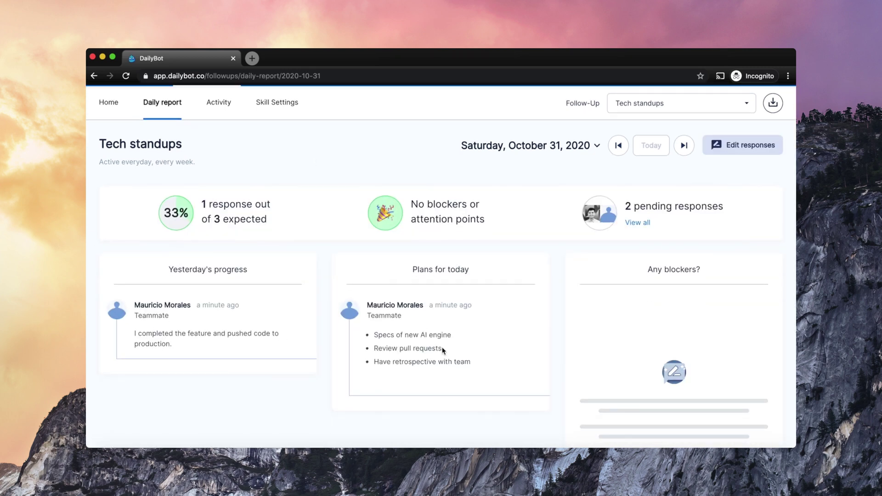
scroll(443, 351, down, 1)
scroll(459, 306, up, 2)
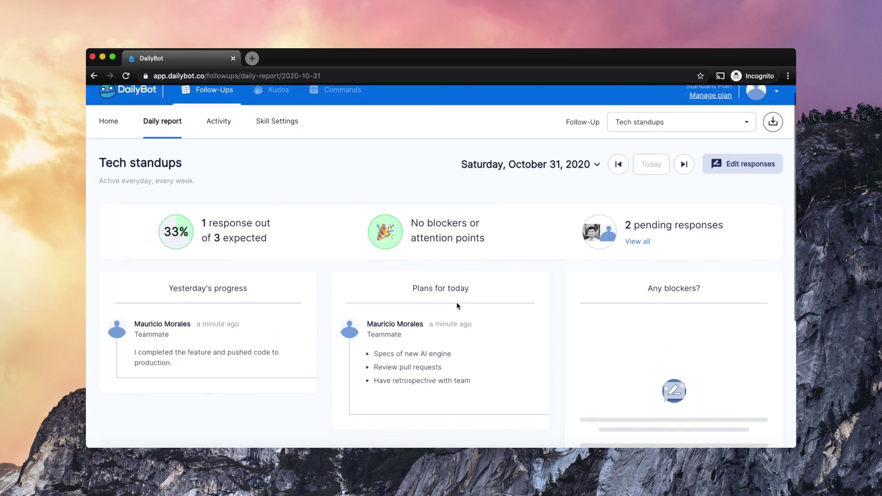
Open the submitted responses in the report editor and look through the form
mouse_move(730, 183)
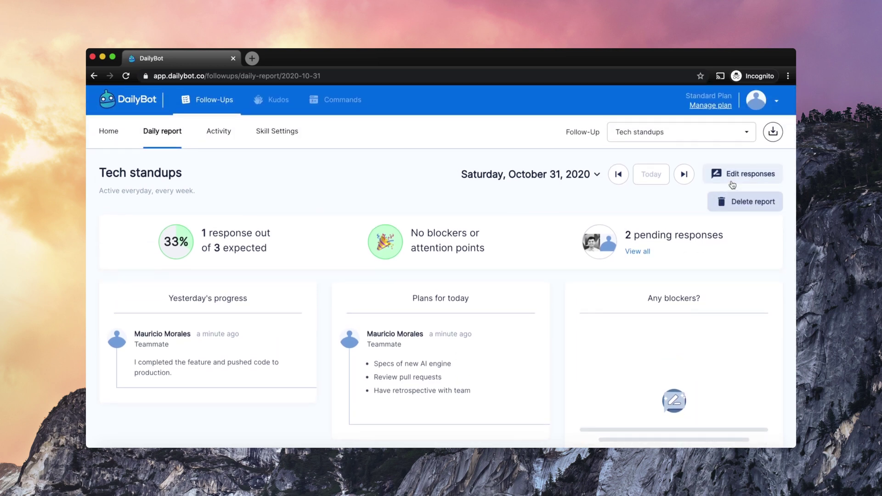
click(732, 184)
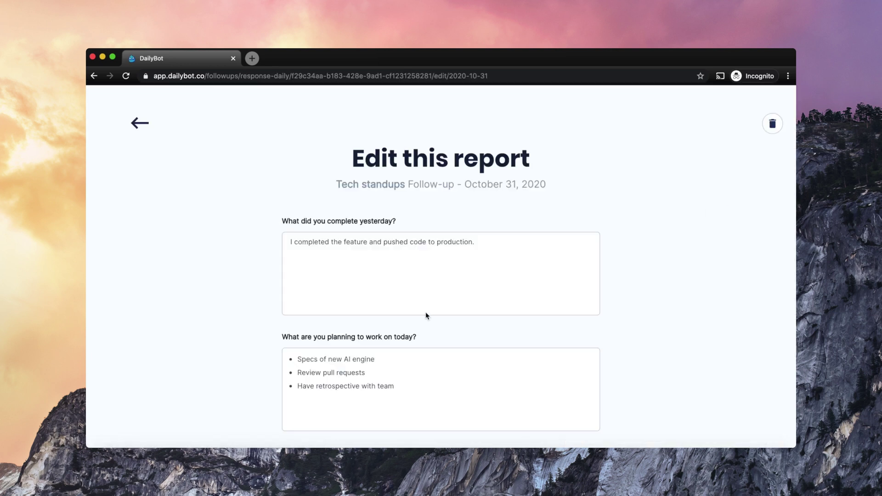
scroll(431, 320, down, 1)
scroll(429, 319, down, 2)
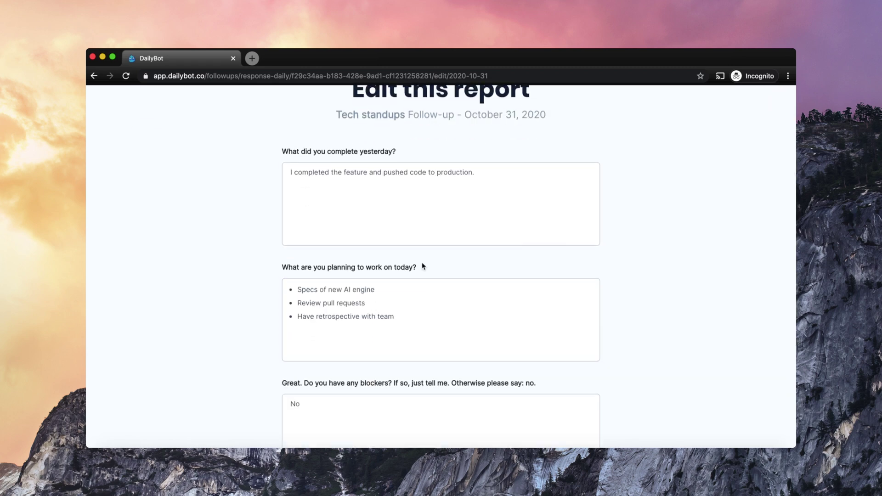
scroll(404, 264, up, 3)
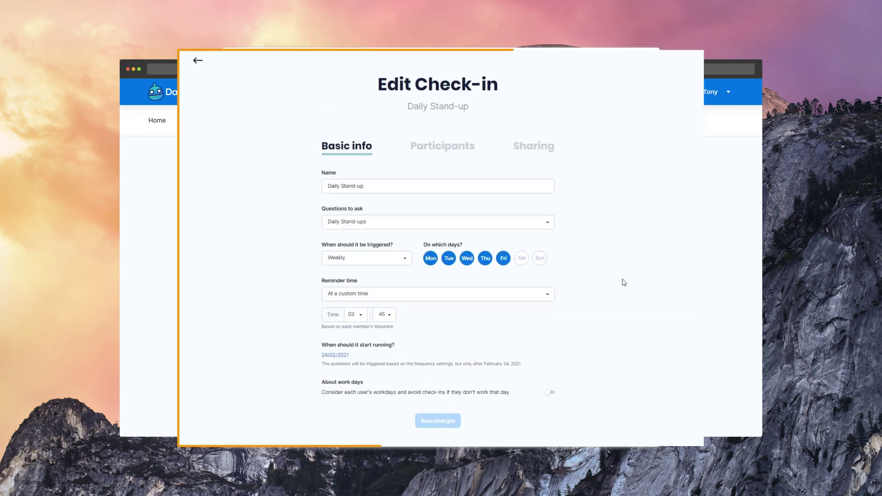
Review the Daily Stand-up check-in's name, then its Participants and Sharing settings
click(526, 186)
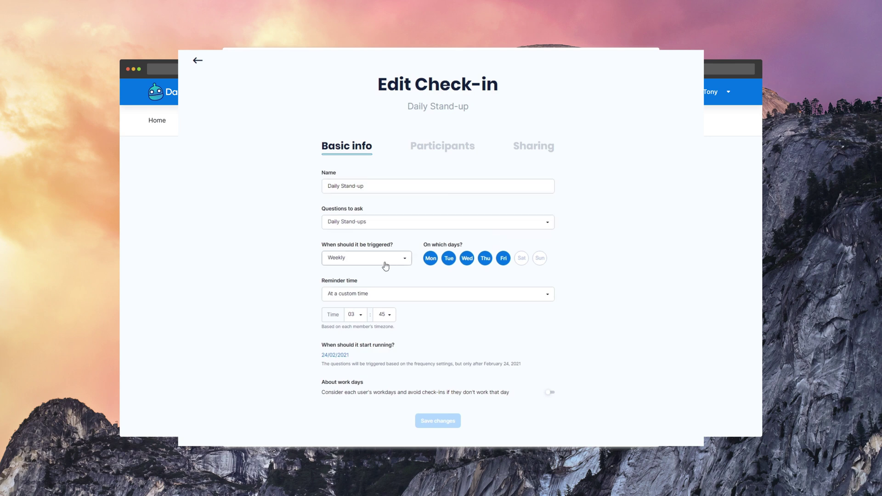
click(440, 156)
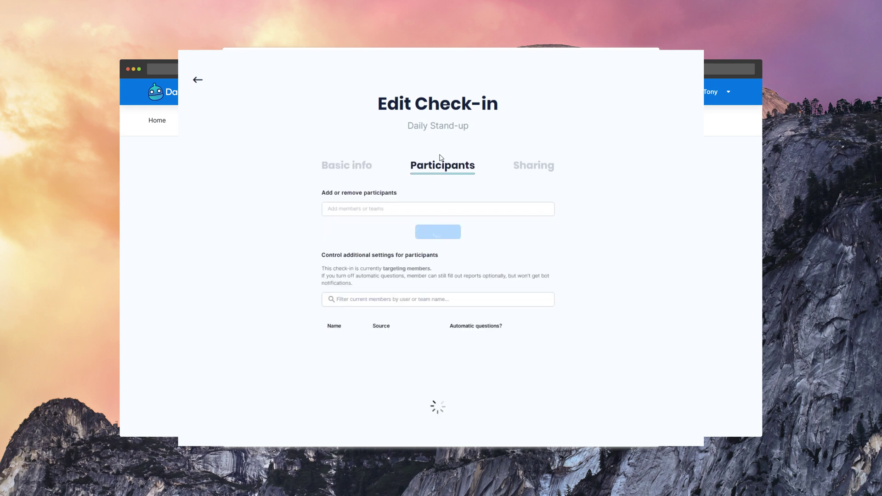
click(532, 171)
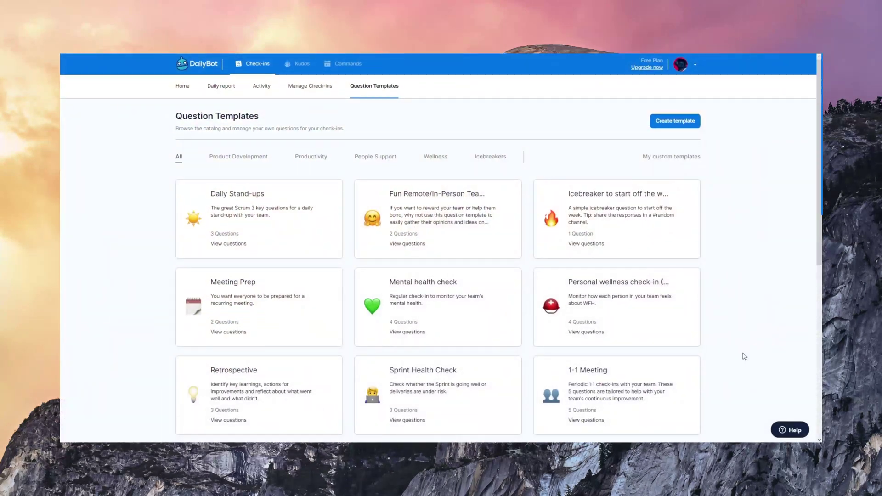
Preview the Daily Stand-ups, Mental health check, Retrospective and 1-1 Meeting template questions
click(310, 244)
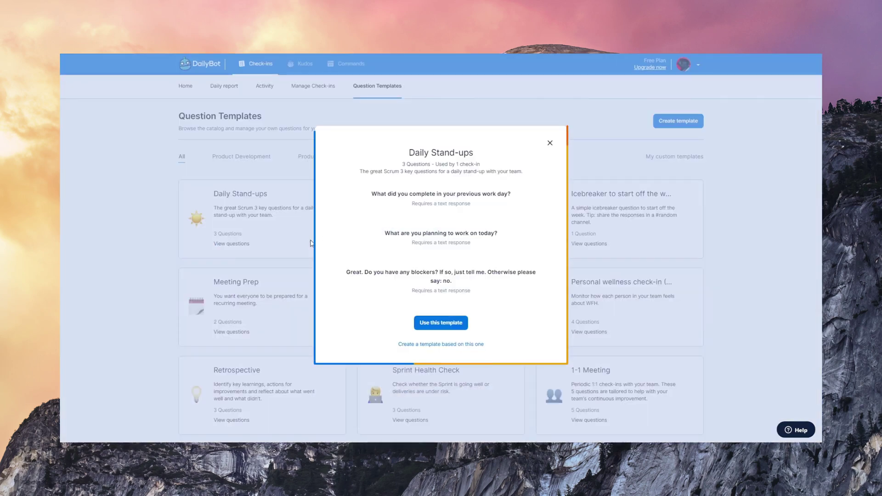
click(550, 144)
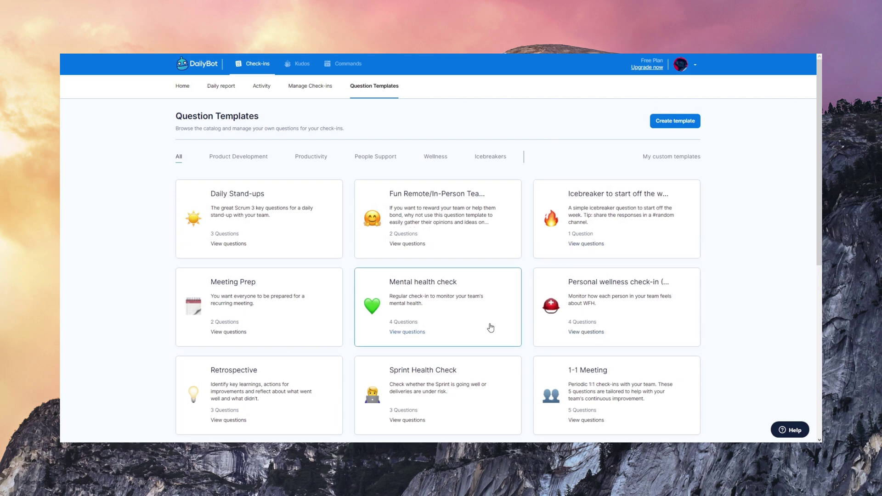
click(490, 327)
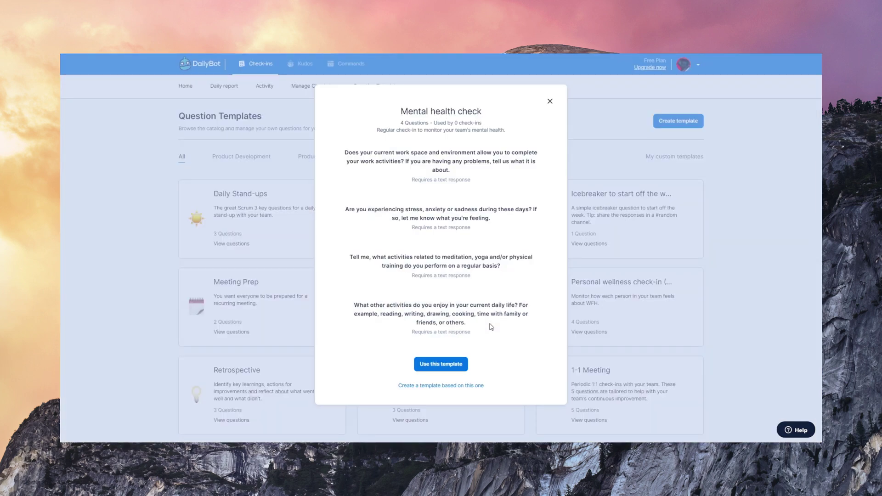
click(761, 292)
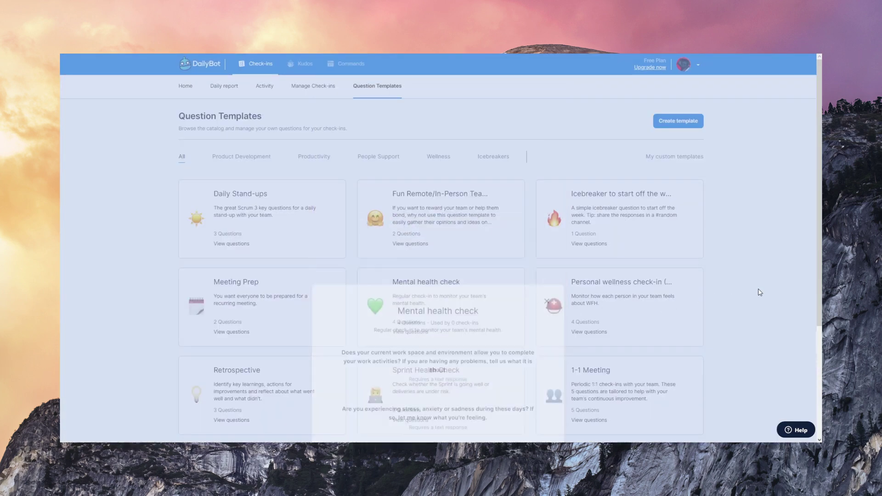
click(309, 390)
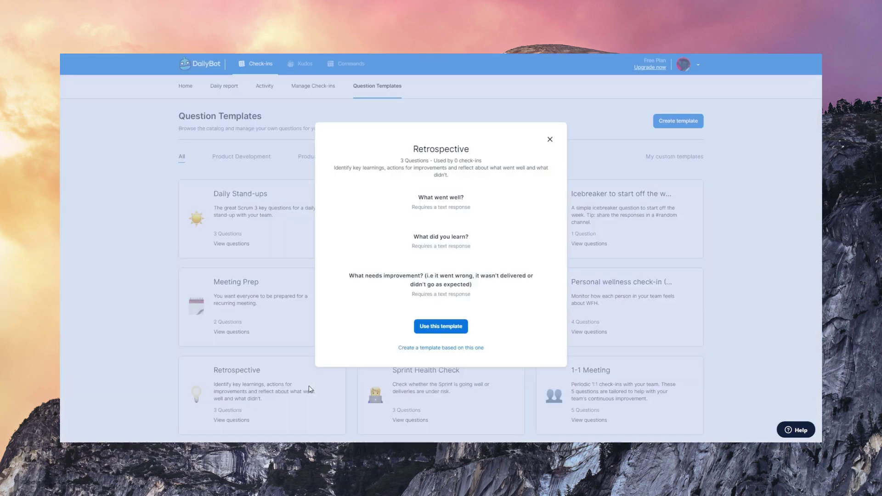
click(764, 309)
scroll(818, 263, down, 3)
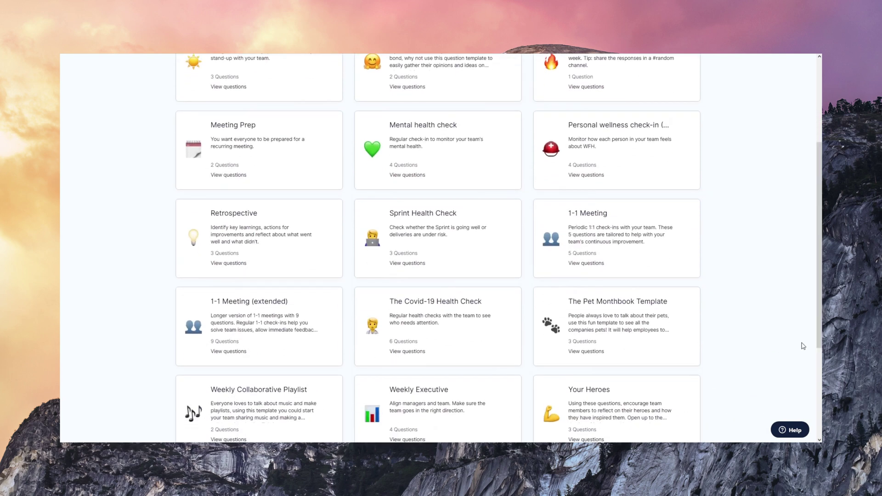
click(657, 268)
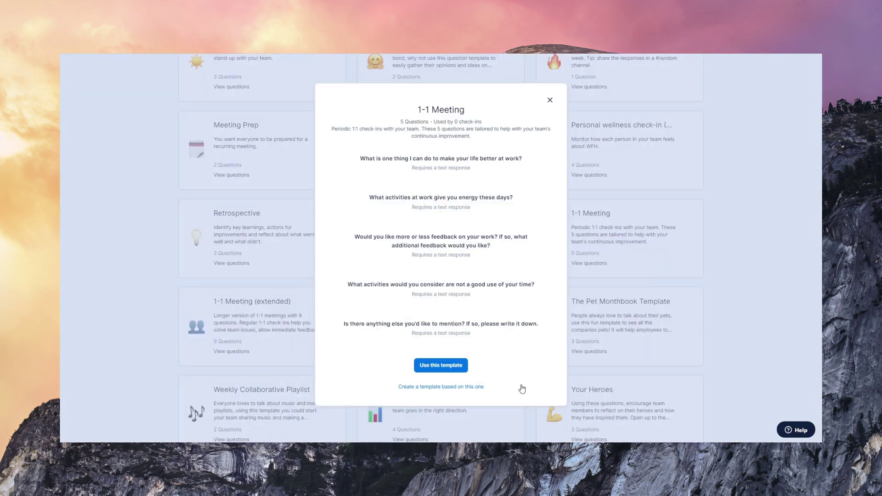
click(549, 100)
scroll(821, 303, up, 5)
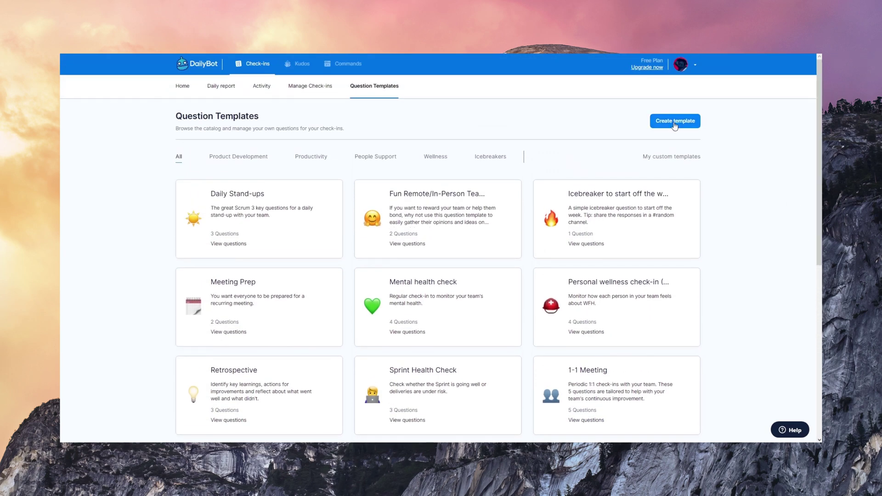
Start a new question template from the blank template
click(674, 122)
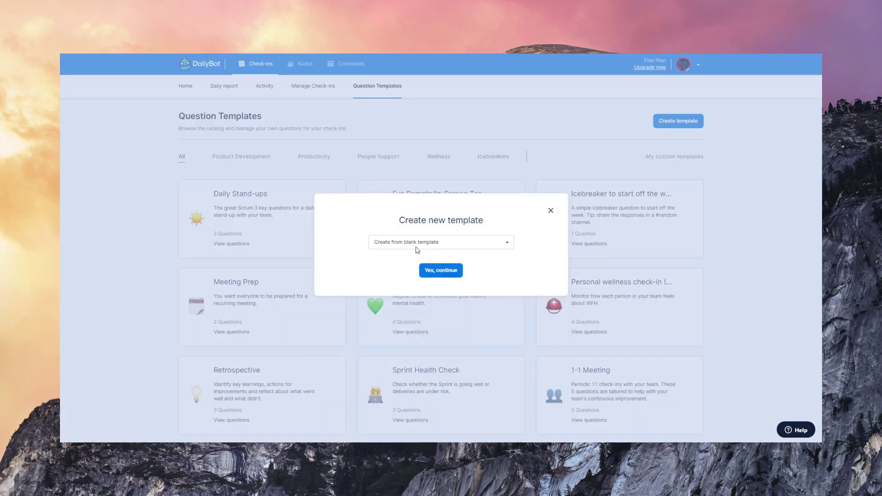
click(416, 242)
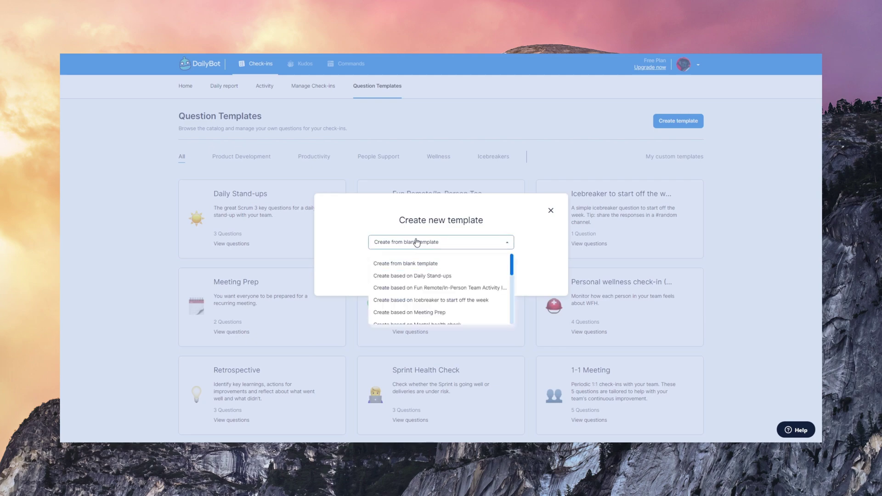
click(418, 265)
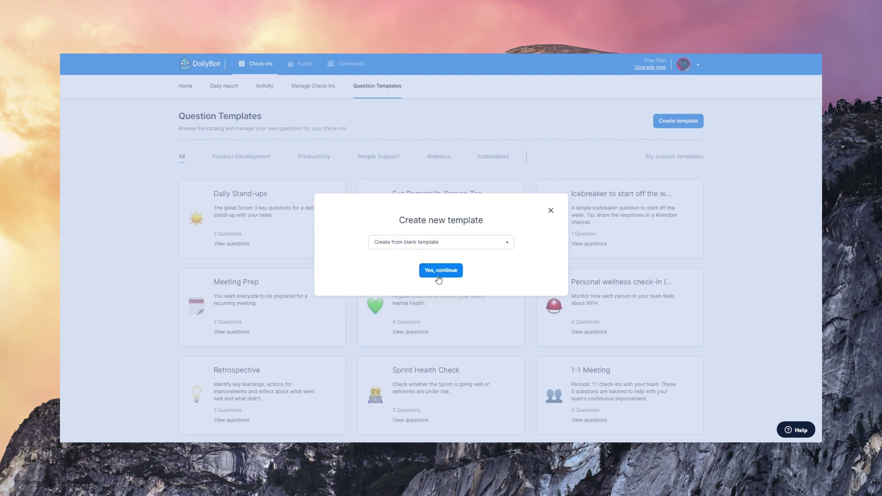
click(435, 275)
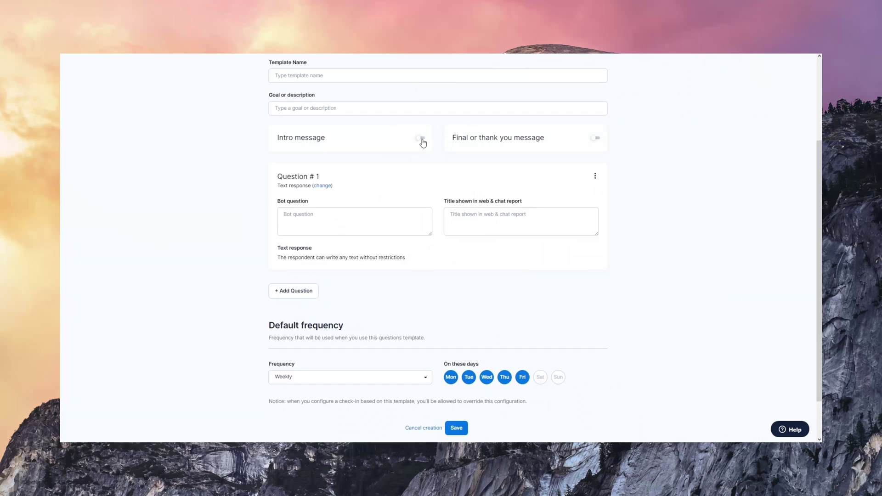
Enable the intro message with the text 'Hi!', and toggle the final message on and back off
click(421, 138)
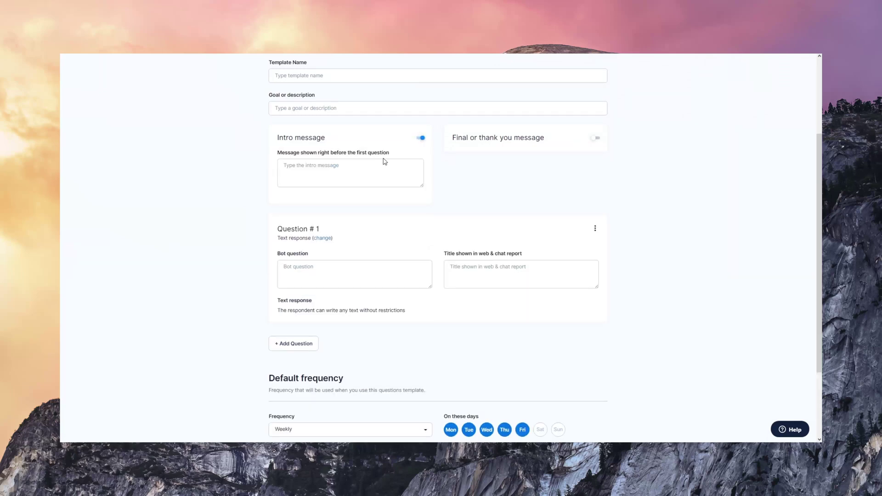
click(374, 173)
text(Hi!)
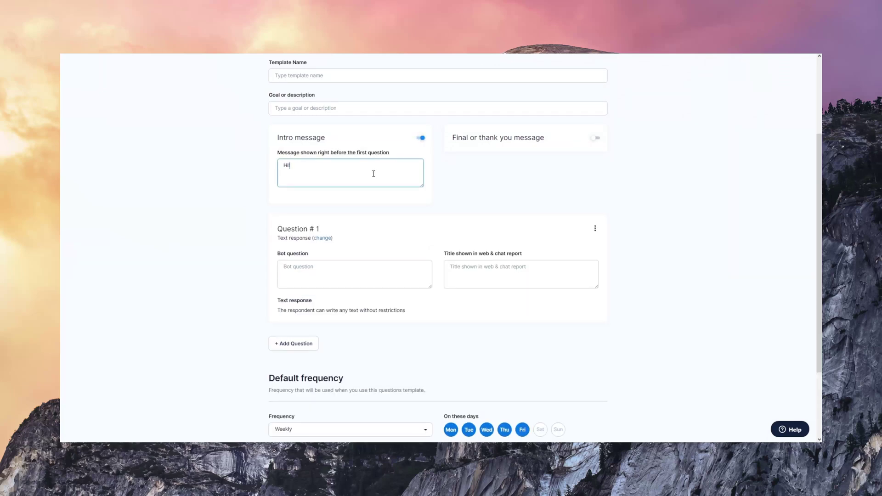
click(596, 142)
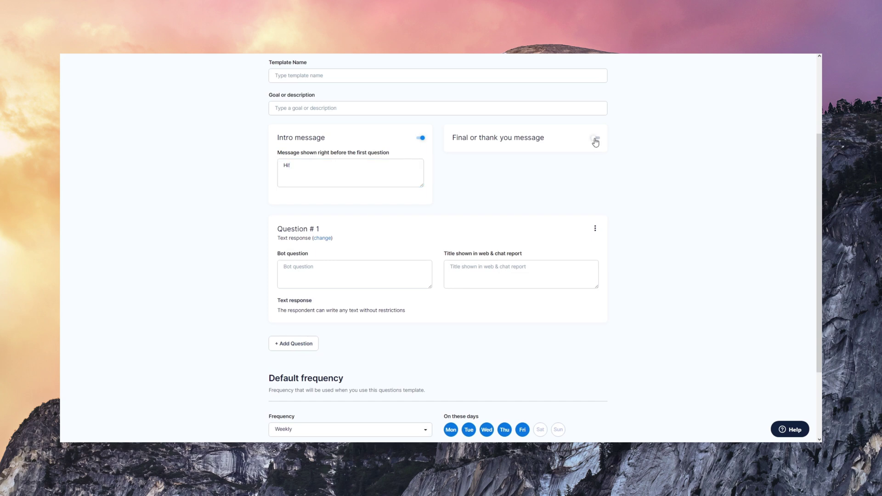
click(544, 172)
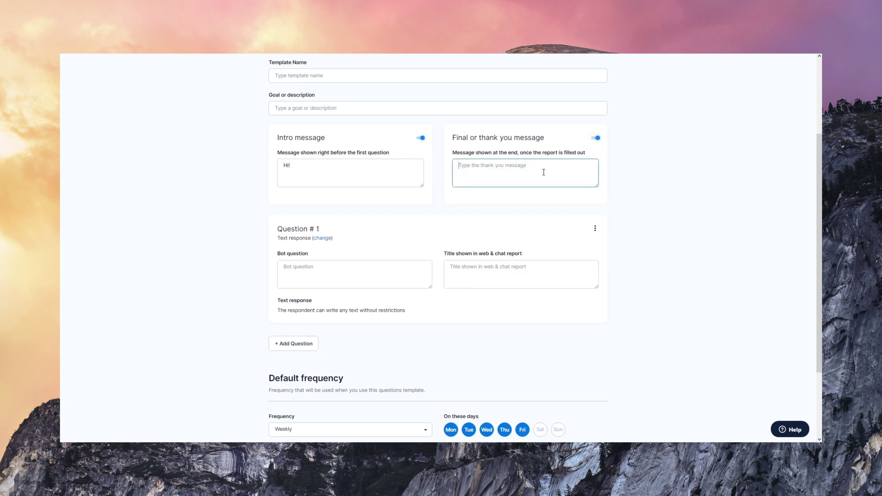
click(596, 138)
scroll(732, 246, down, 2)
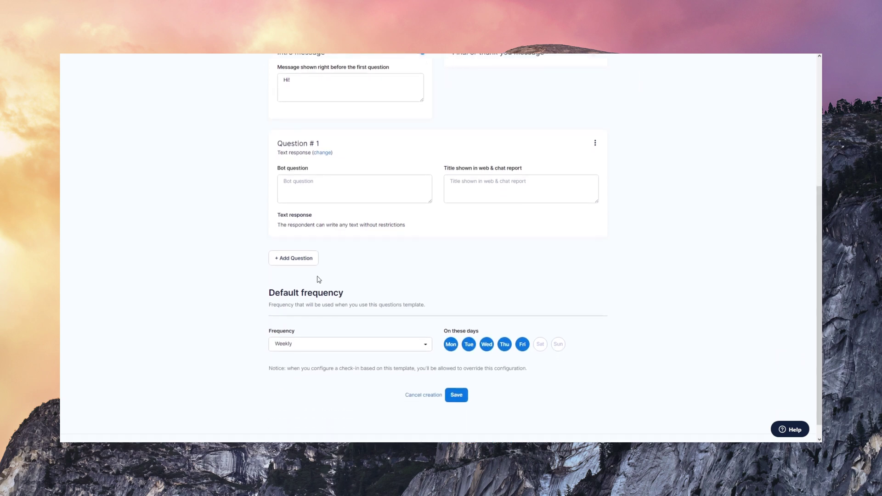
Add a multiple-choice question with a bot question and the report title 'Report'
click(298, 260)
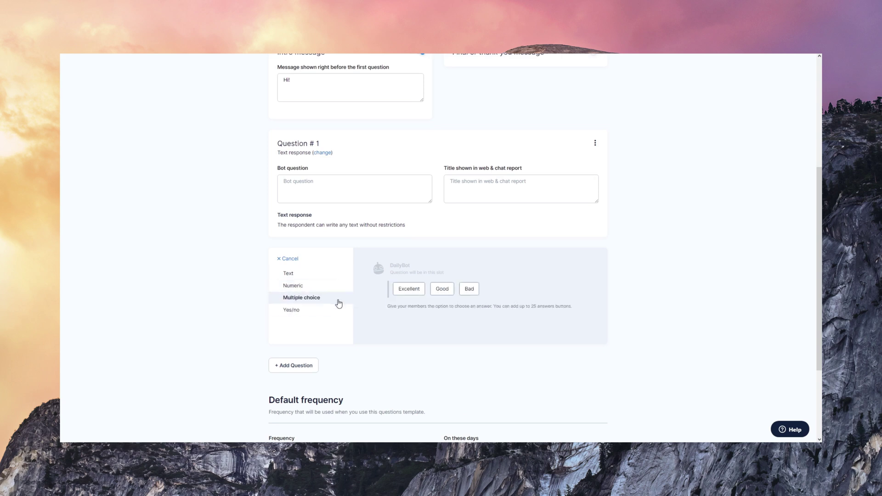
click(339, 299)
drag(820, 236, 795, 256)
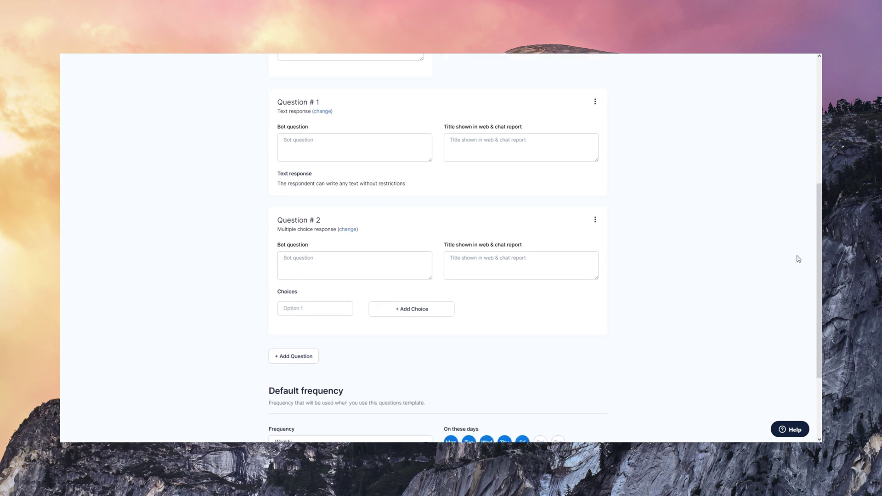
click(345, 255)
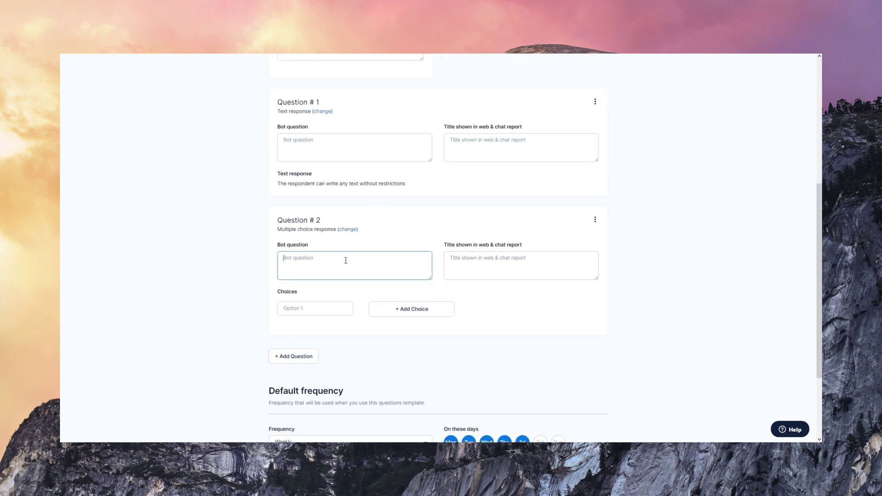
text(Question)
click(529, 261)
text(Report)
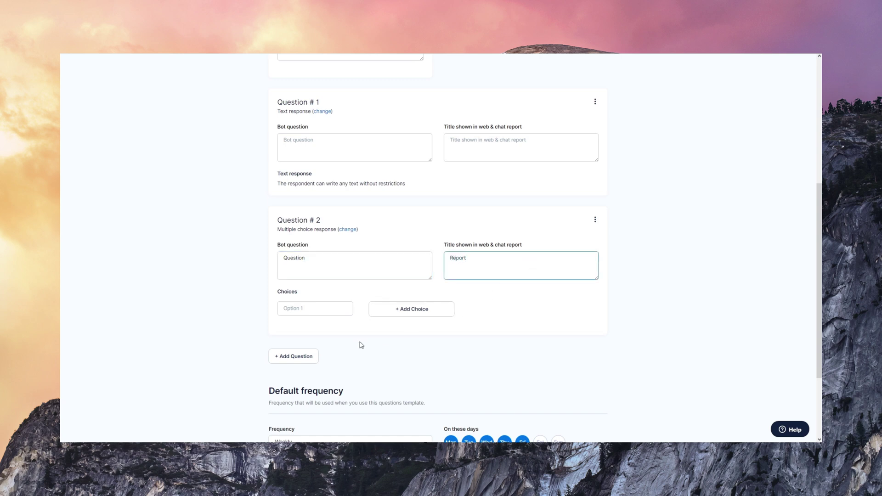
Give the question the answer choices A and B
click(307, 308)
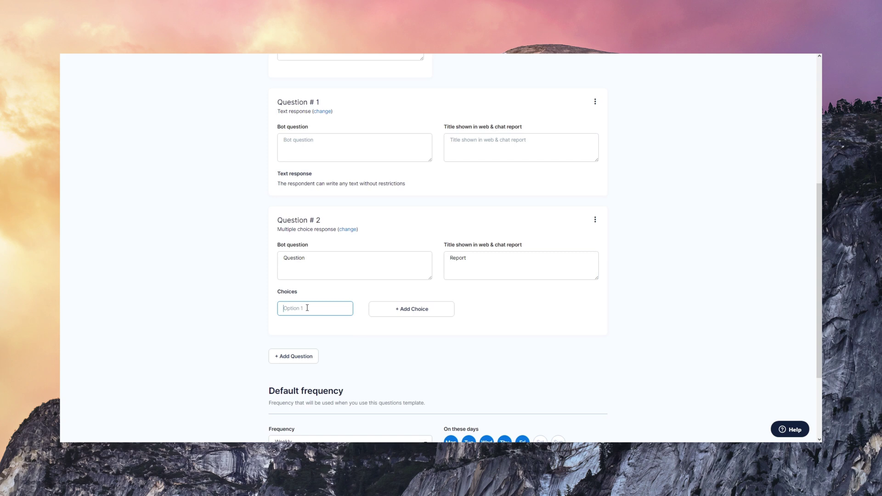
click(414, 316)
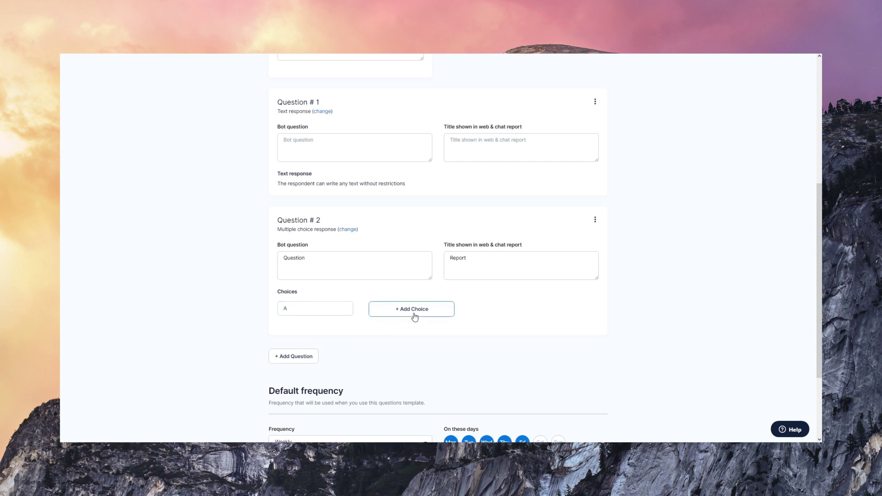
text(B)
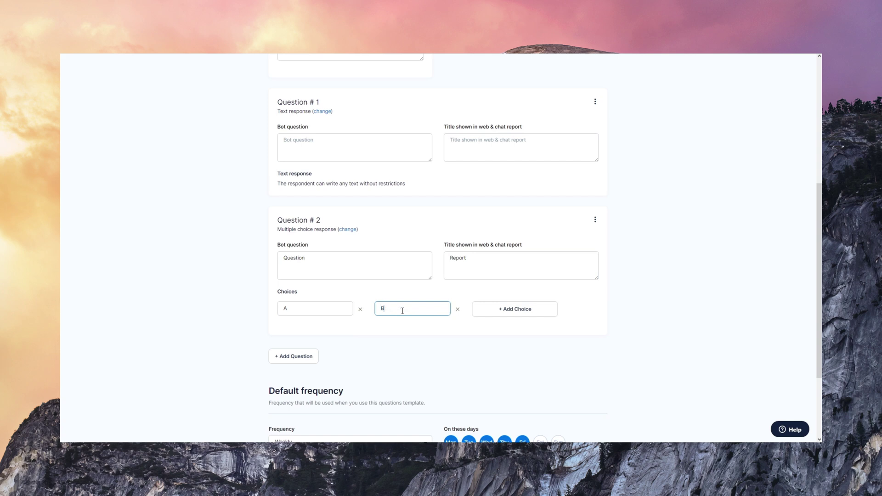
click(430, 360)
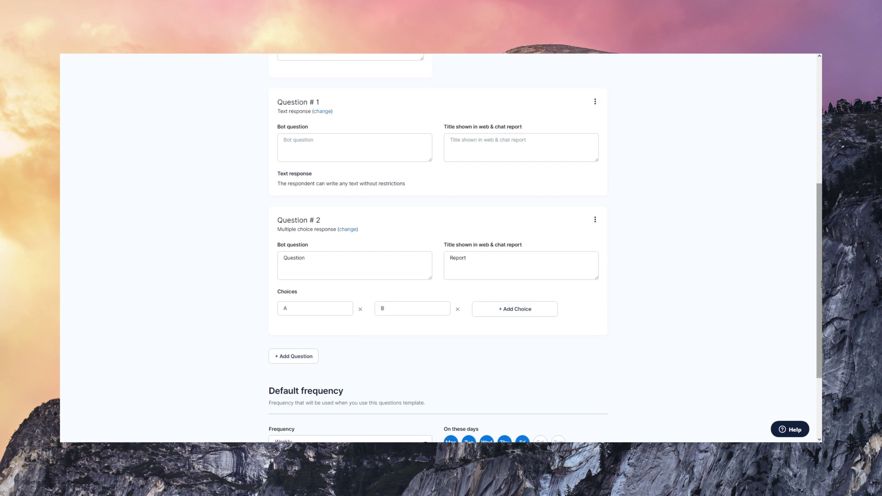
Keep the schedule Weekly but remove Friday and Wednesday, leaving Monday, Tuesday and Thursday
scroll(819, 275, down, 3)
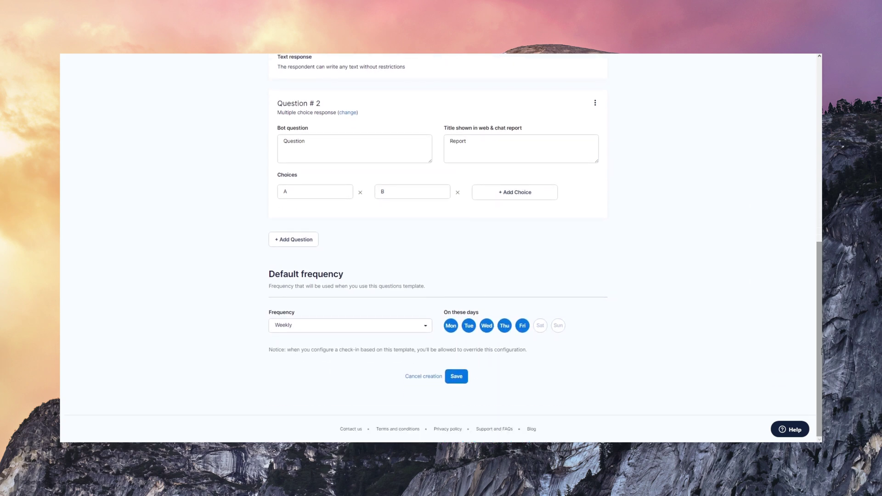
click(395, 327)
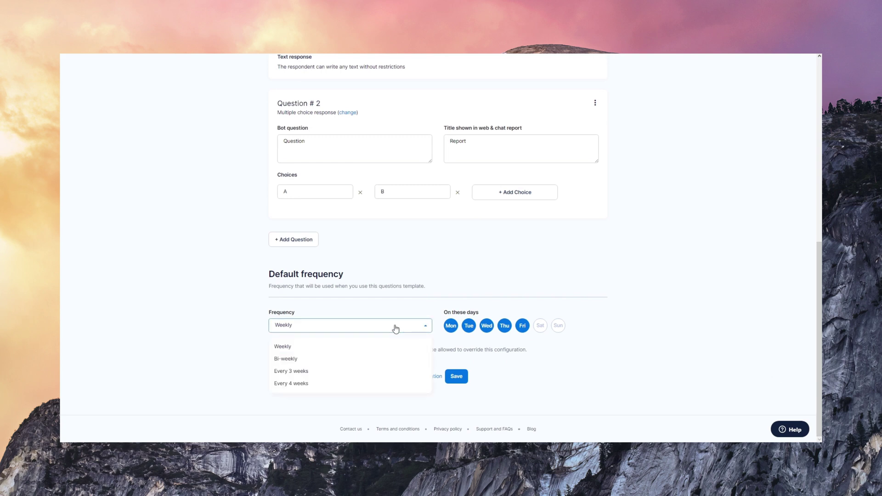
click(395, 328)
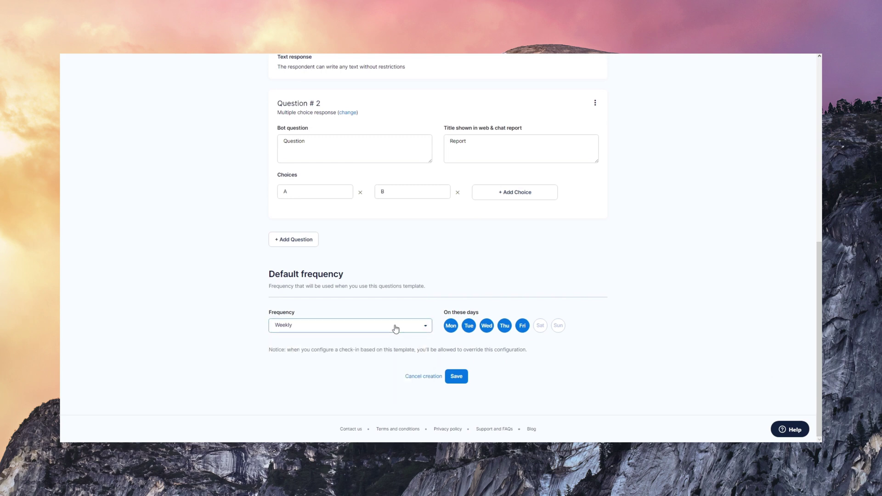
click(523, 326)
click(487, 326)
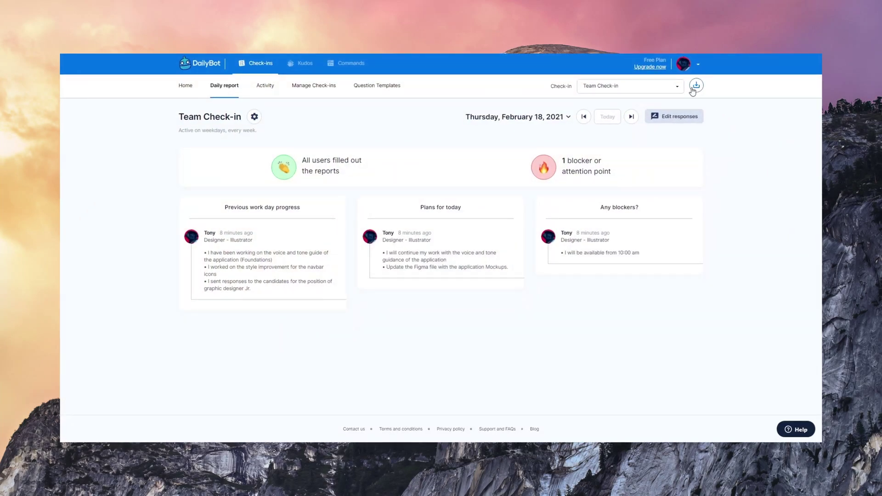
Export the Team Check-in responses as PDF, including pages from other check-ins
click(693, 88)
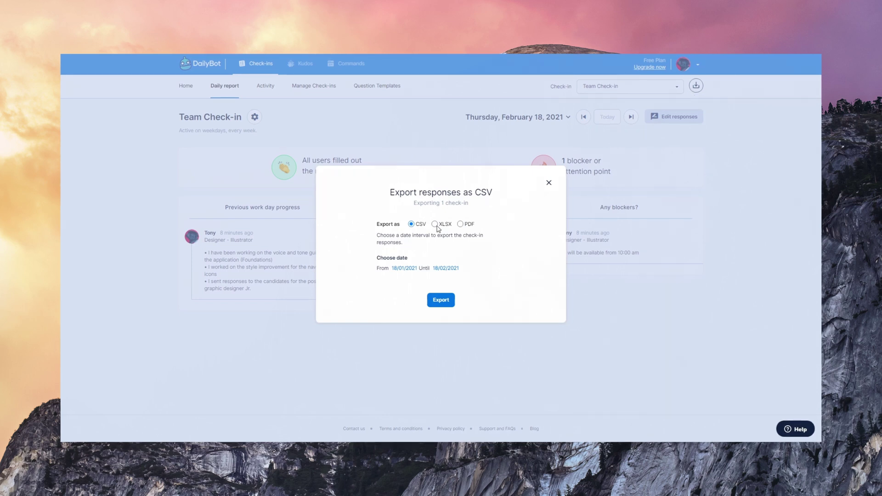
click(460, 225)
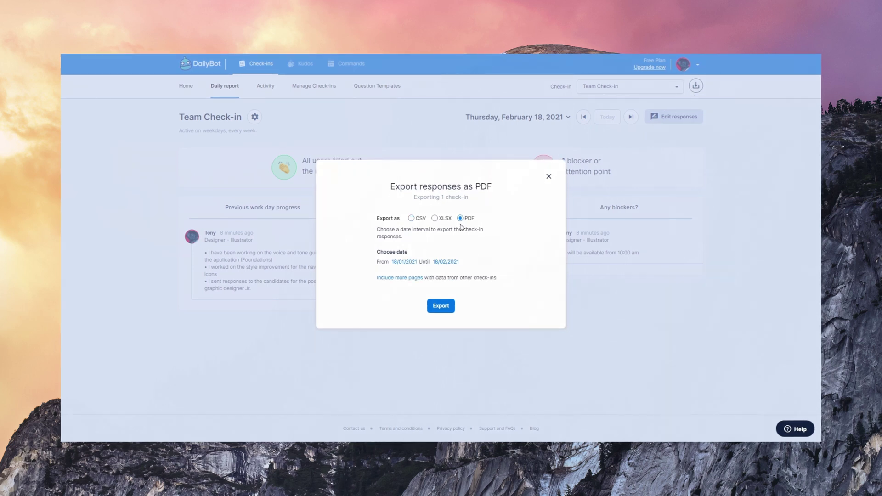
click(398, 278)
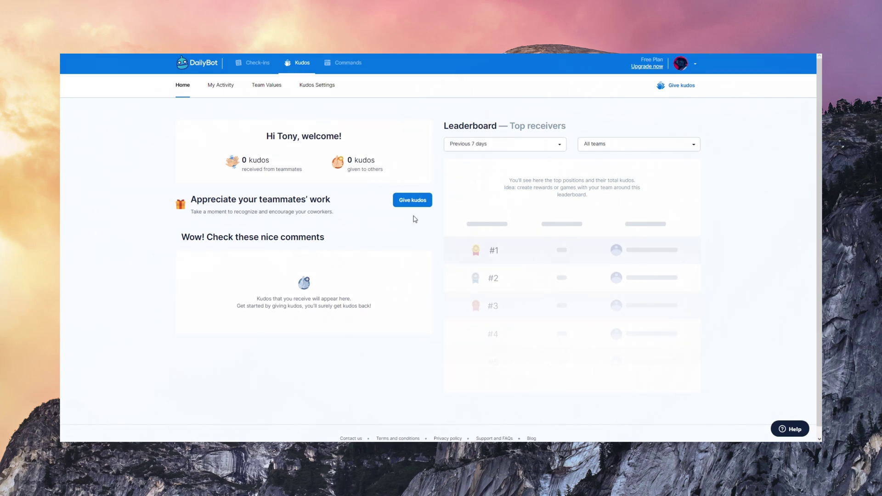
Send a teammate kudos saying 'Thanks for helping ideas' via the design channel, then open Kudos Settings
click(412, 201)
click(390, 174)
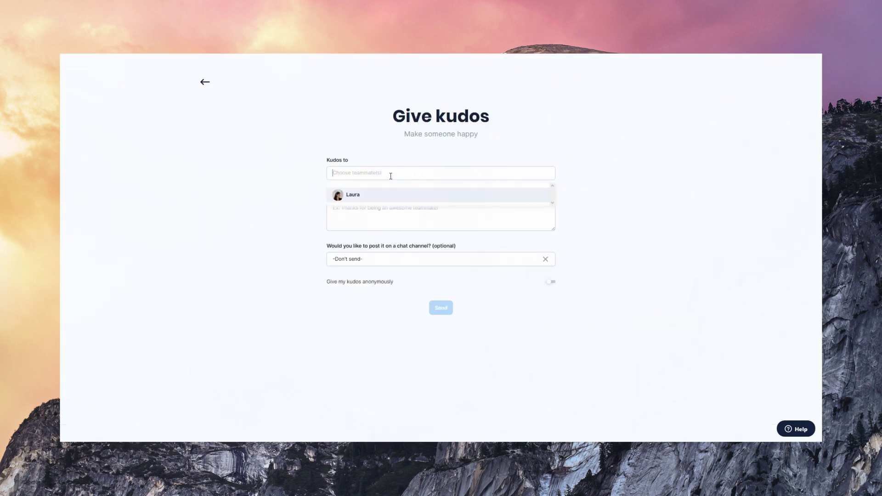
click(379, 197)
click(375, 219)
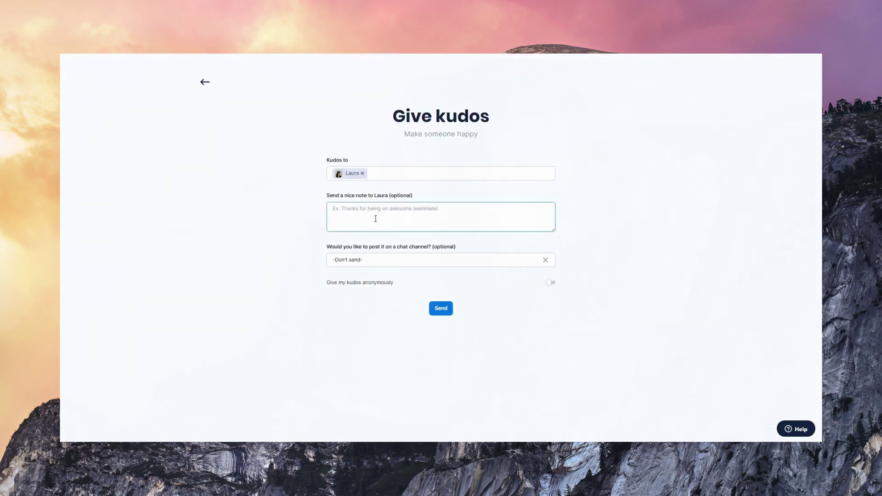
text(Thanks for helping us plan the roadmap. Great ideas!)
click(376, 259)
click(364, 307)
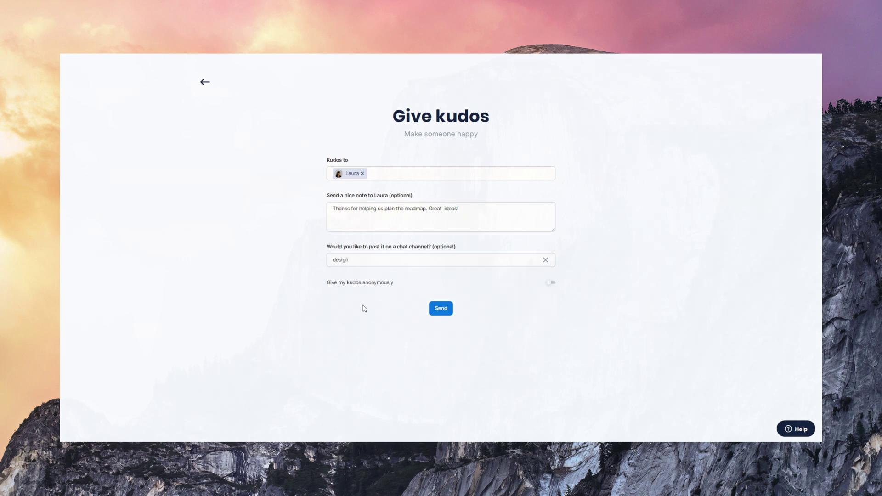
click(440, 310)
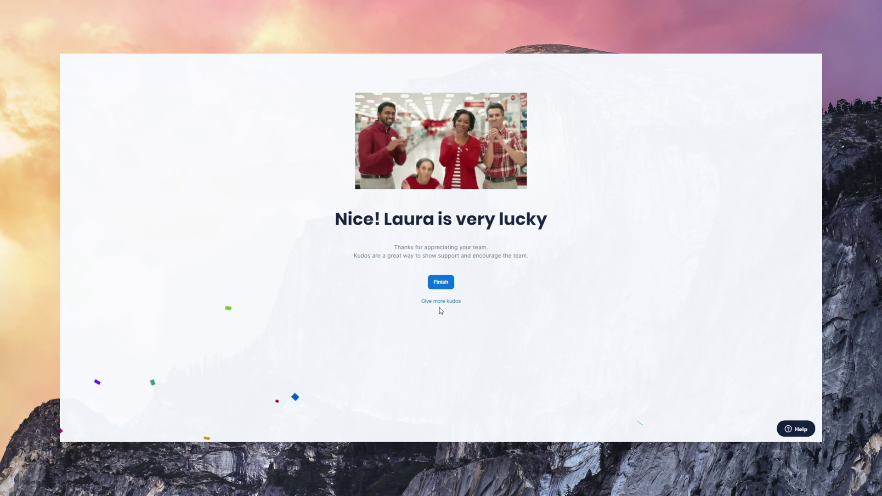
click(337, 87)
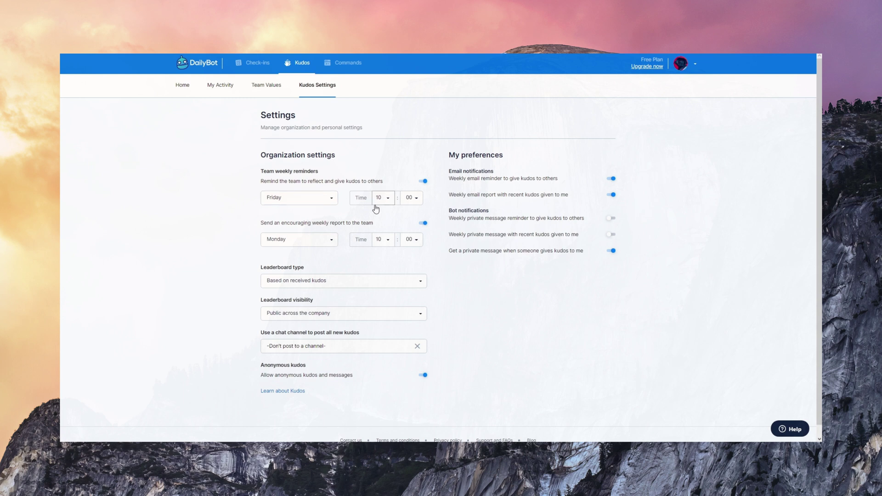
click(412, 288)
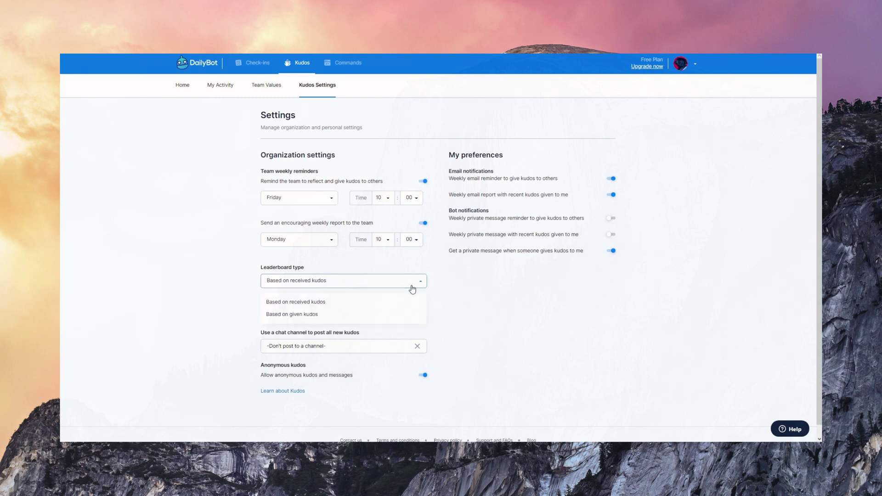
click(415, 287)
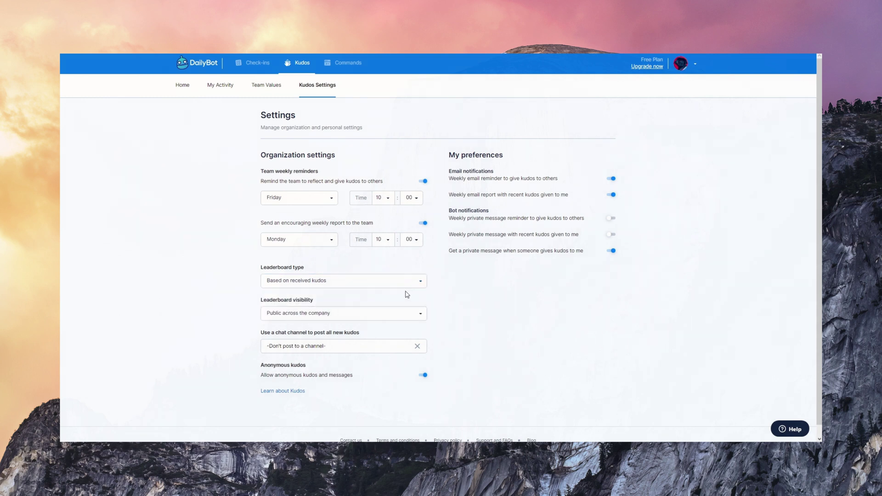
click(405, 315)
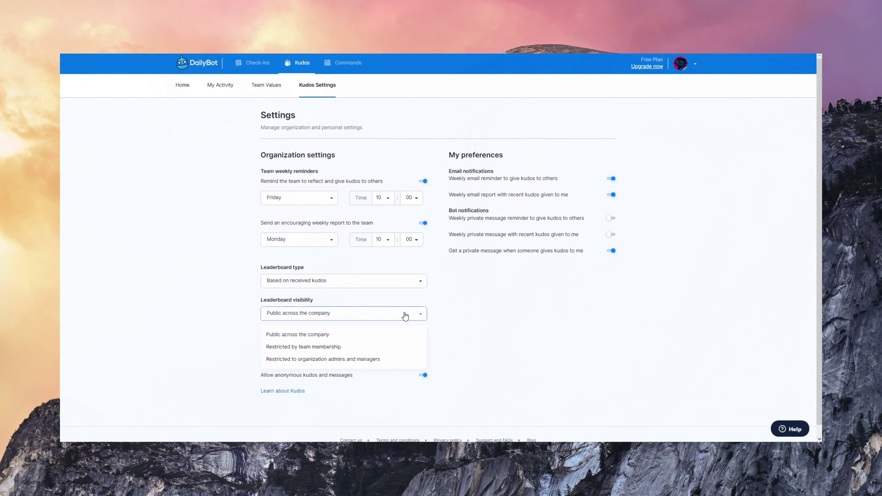
click(405, 315)
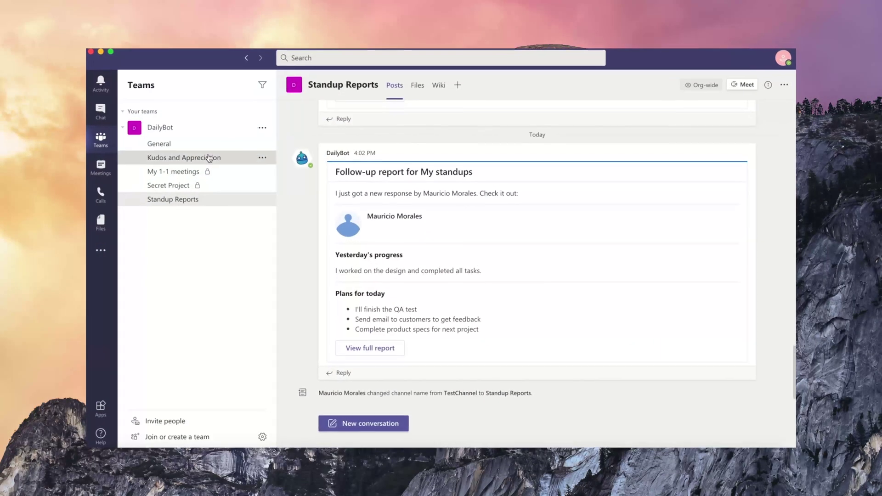
click(209, 158)
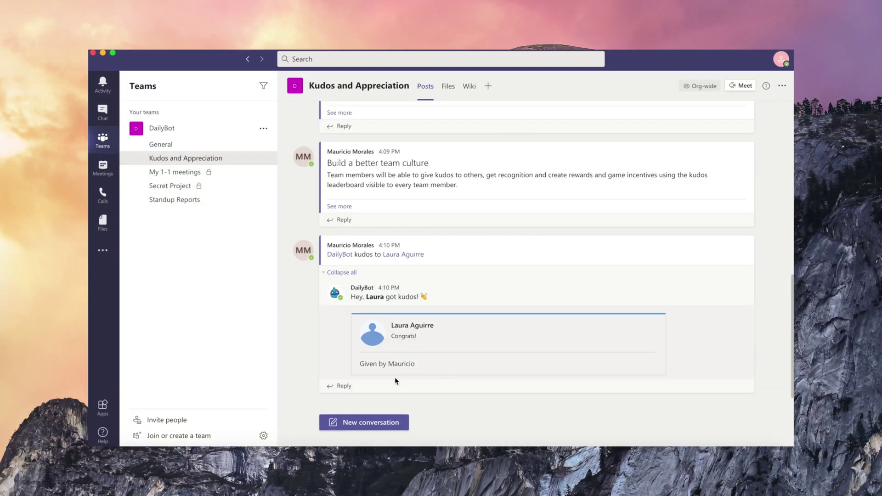
click(349, 423)
text(@dailybot)
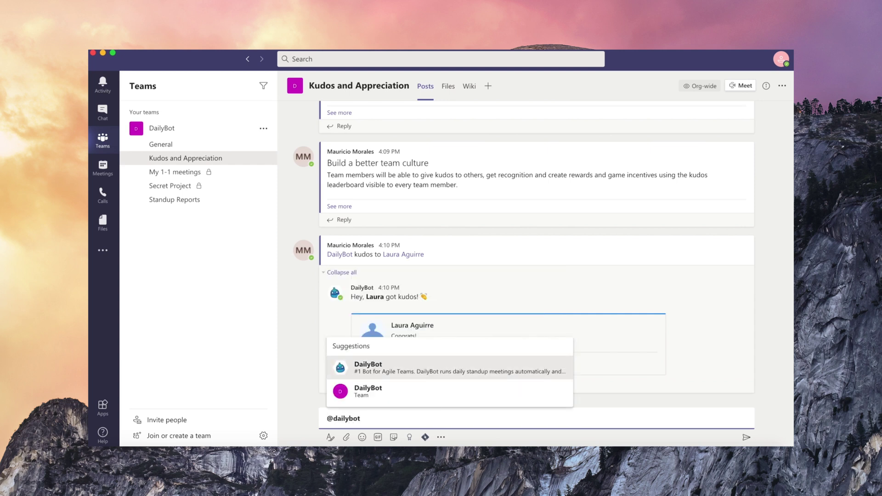
key(Return)
text(kudos t)
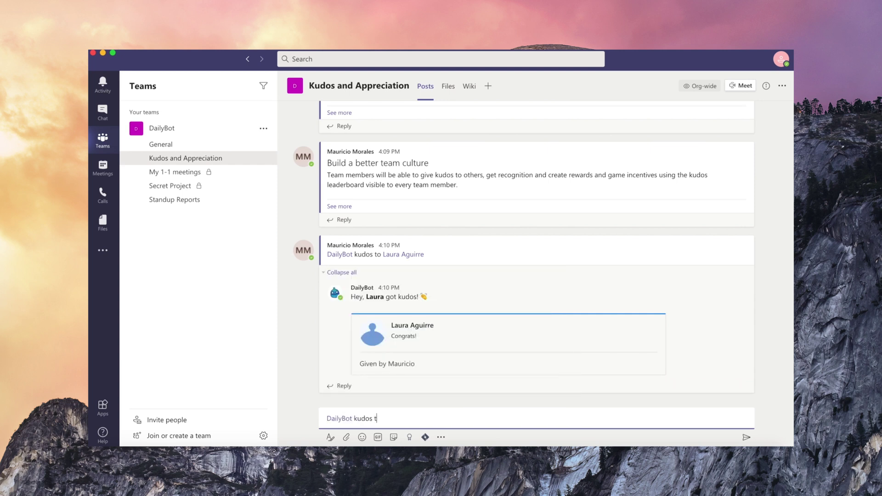
text(o @laur)
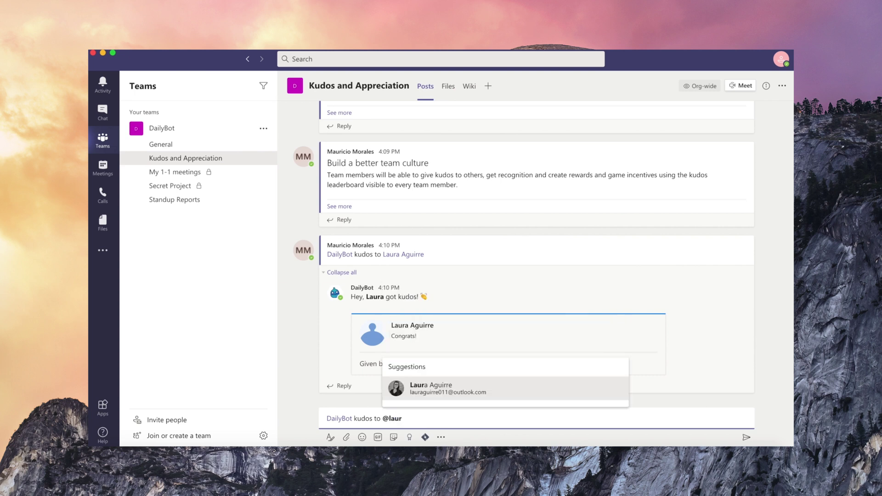
key(Return)
text(for)
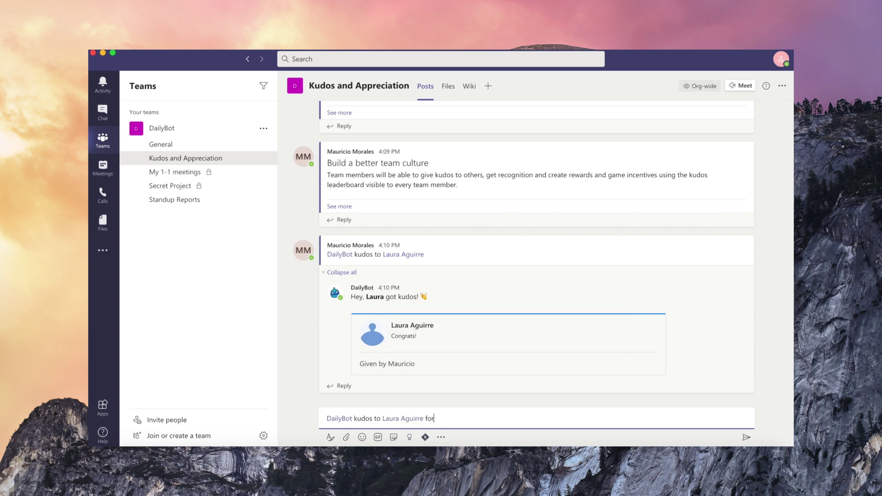
text( the great presentation and initiatives!)
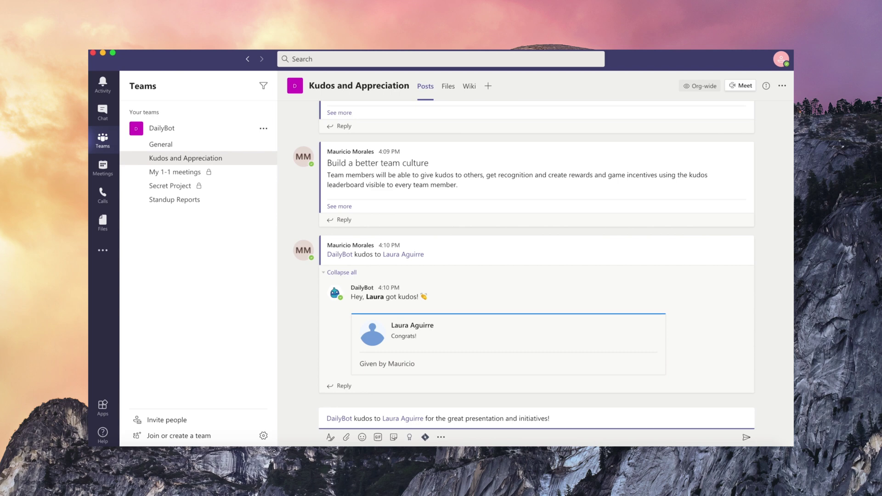
key(Return)
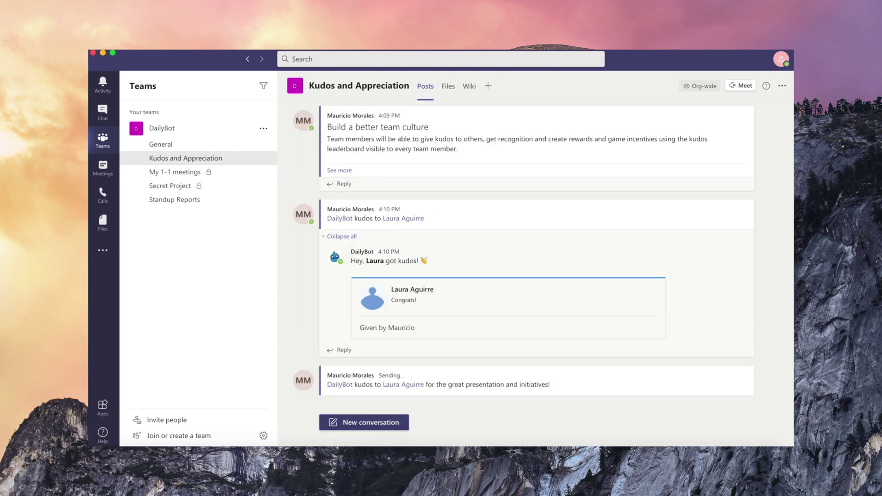
click(452, 390)
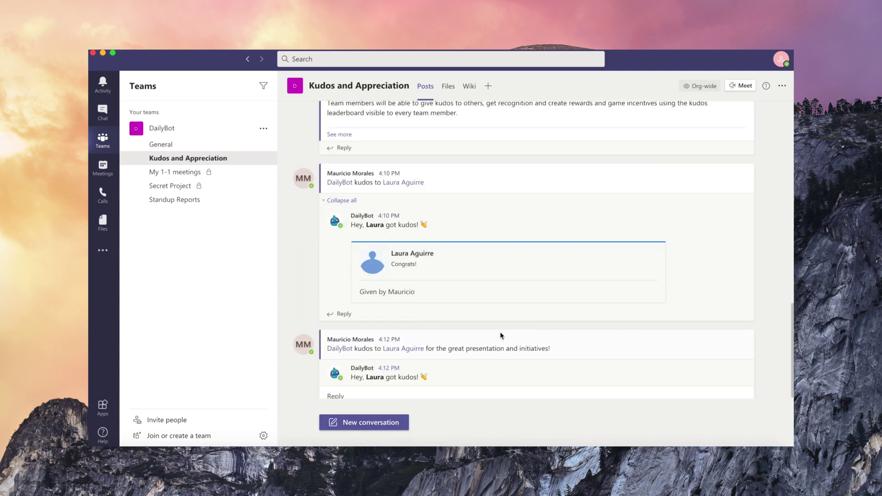
mouse_move(508, 339)
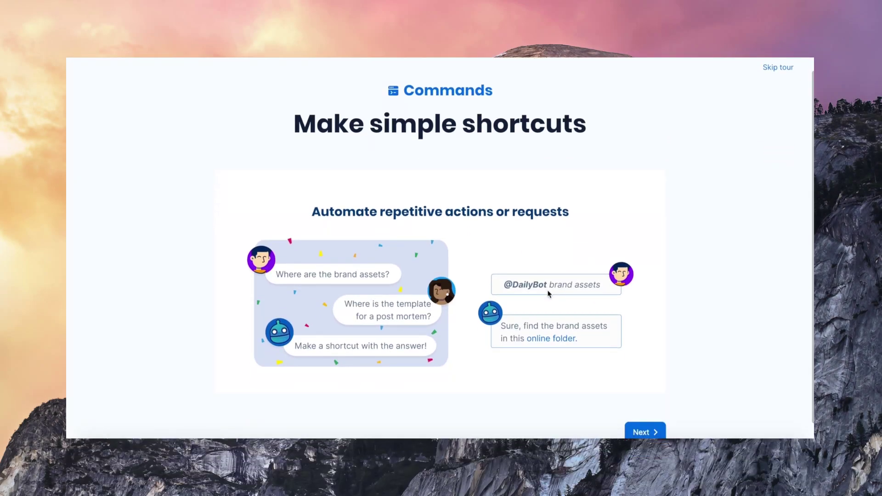
Step through the Commands introduction tour and finish it to reach the Commands and shortcuts page
click(645, 431)
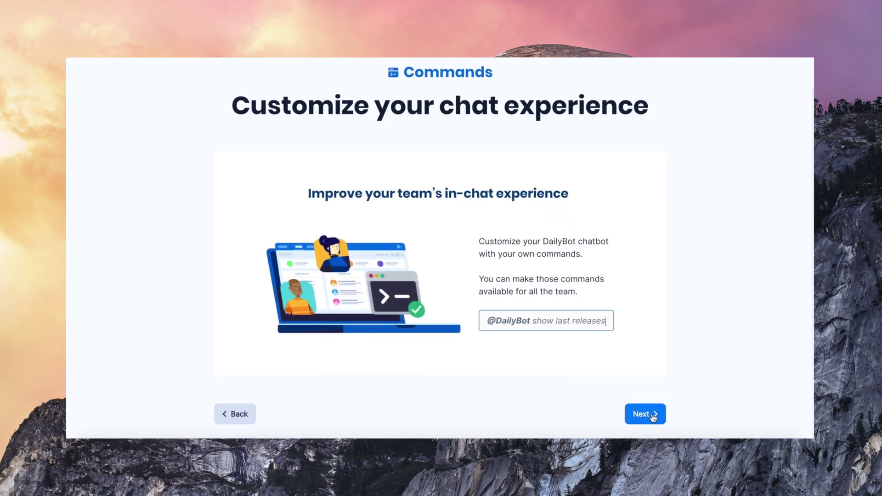
click(652, 416)
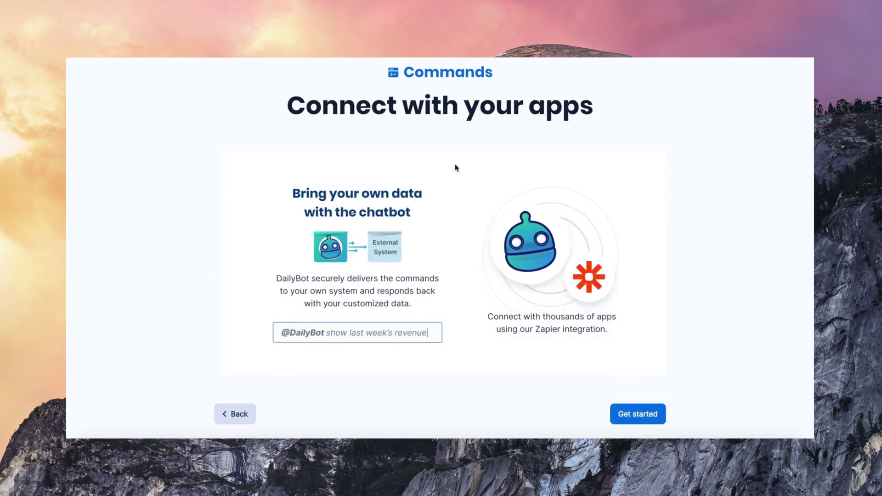
click(625, 414)
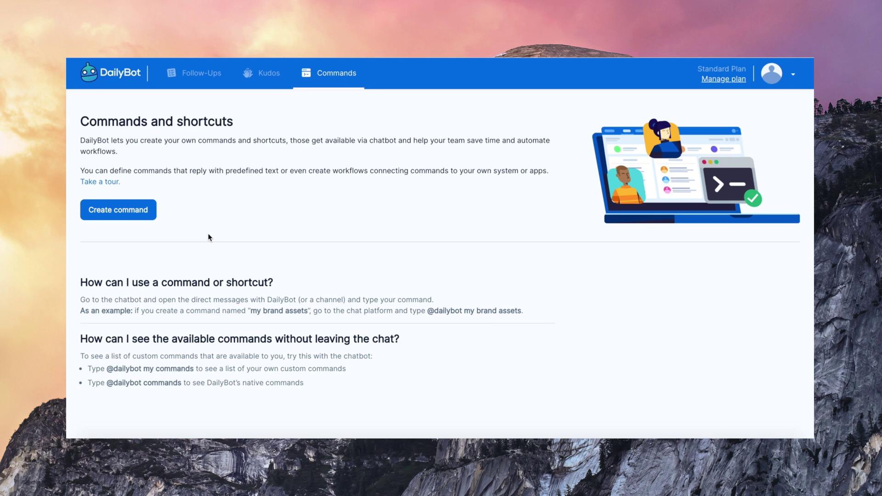
Start a new command 'brand assets' with description 'Gives you a link of brand assets folder'
click(124, 213)
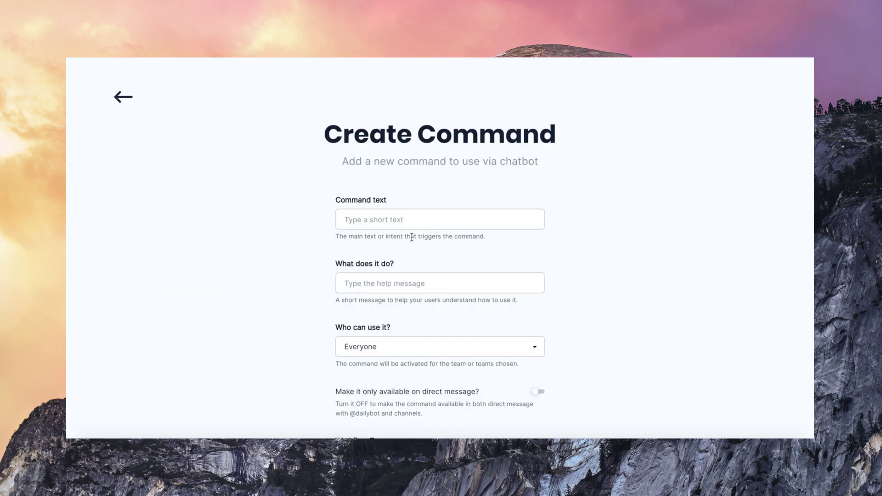
click(408, 226)
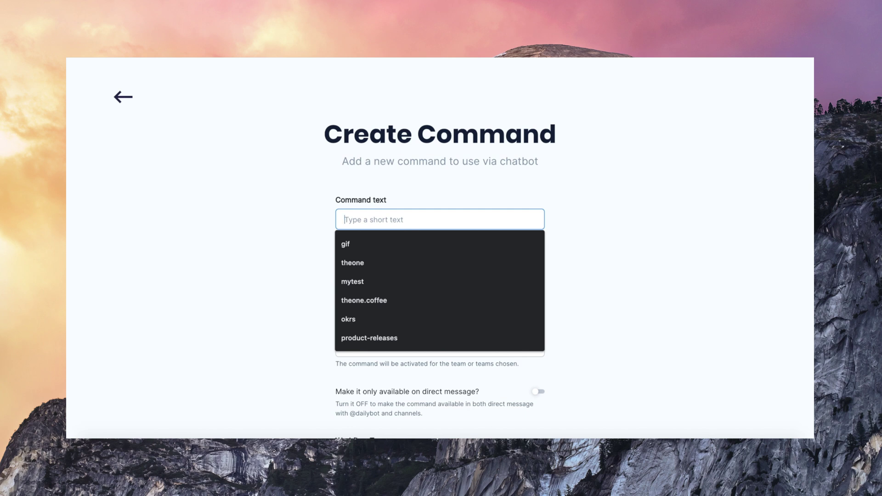
text(brand )
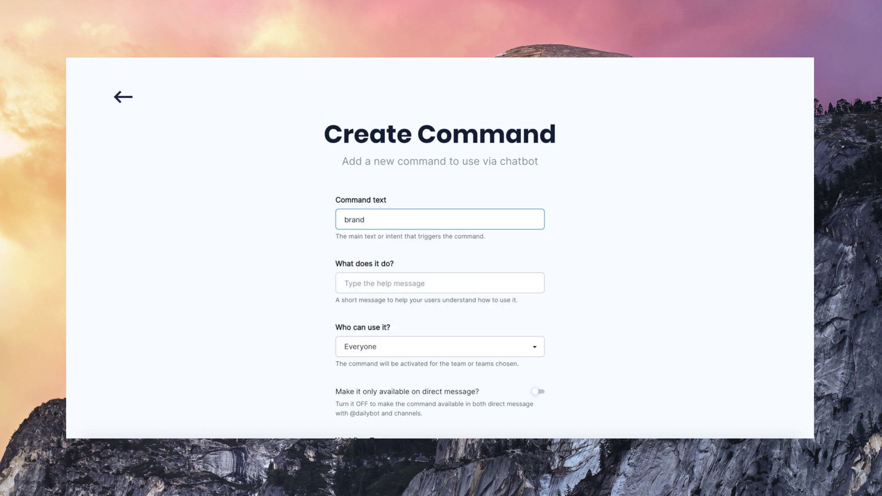
text(assets)
click(376, 288)
text(Give)
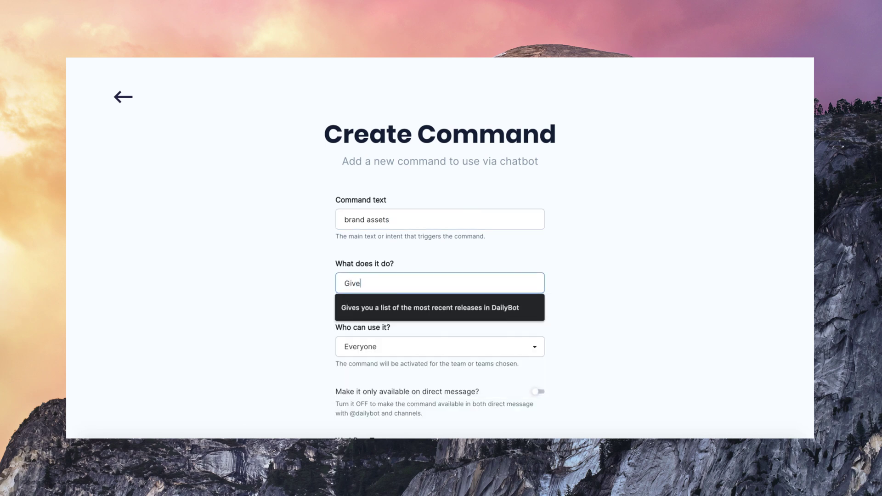
text(s you a link of bra)
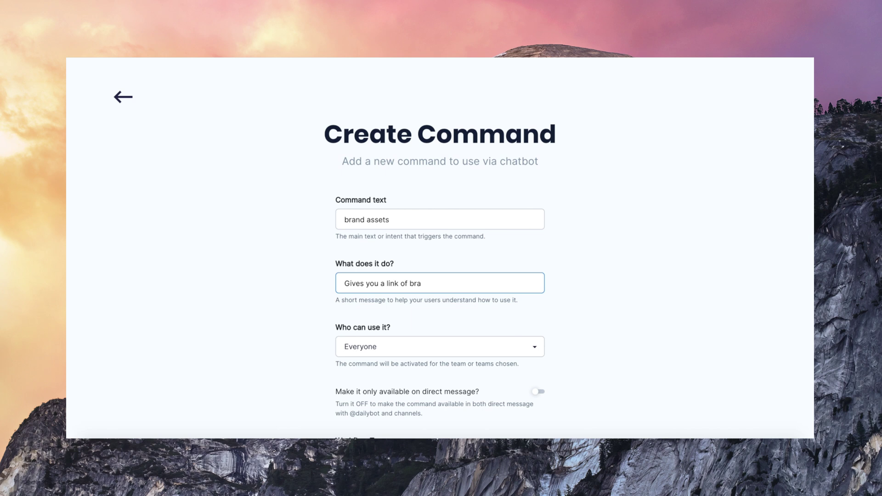
text(nd assets folder)
Keep the command available to Everyone and set its workflow type to 'Respond immediately, with predefined text'
scroll(396, 290, down, 3)
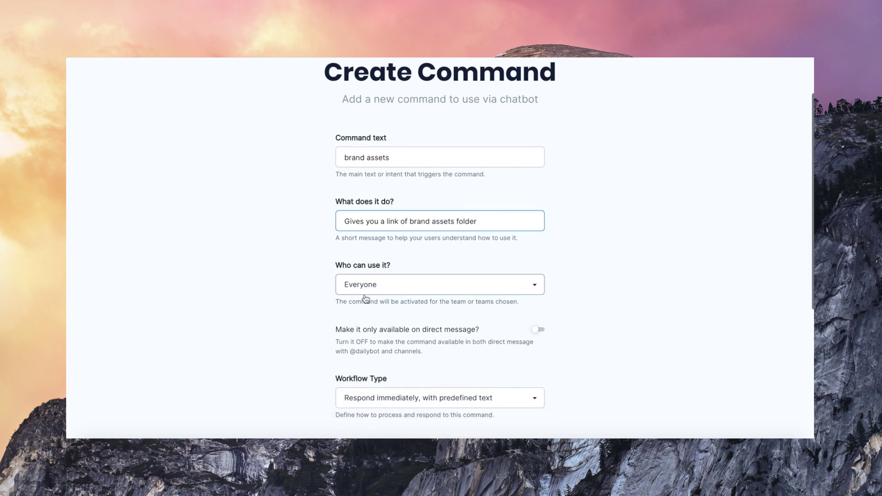
click(425, 224)
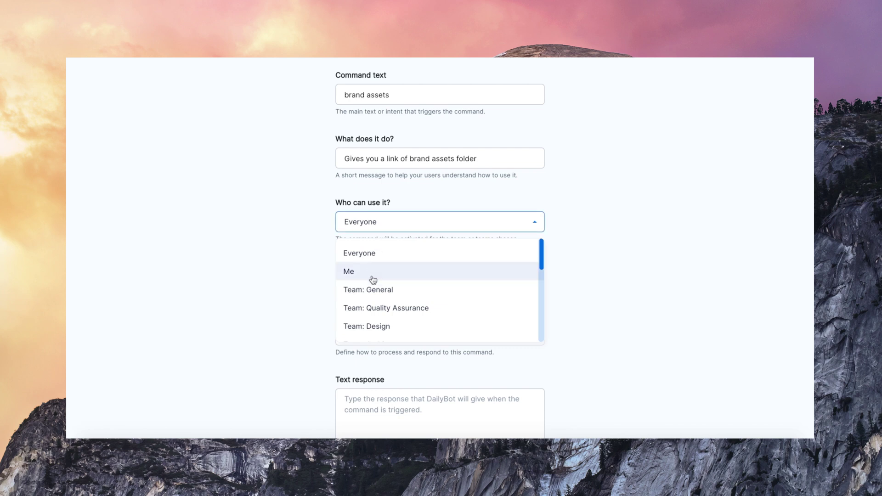
click(296, 273)
scroll(356, 301, down, 1)
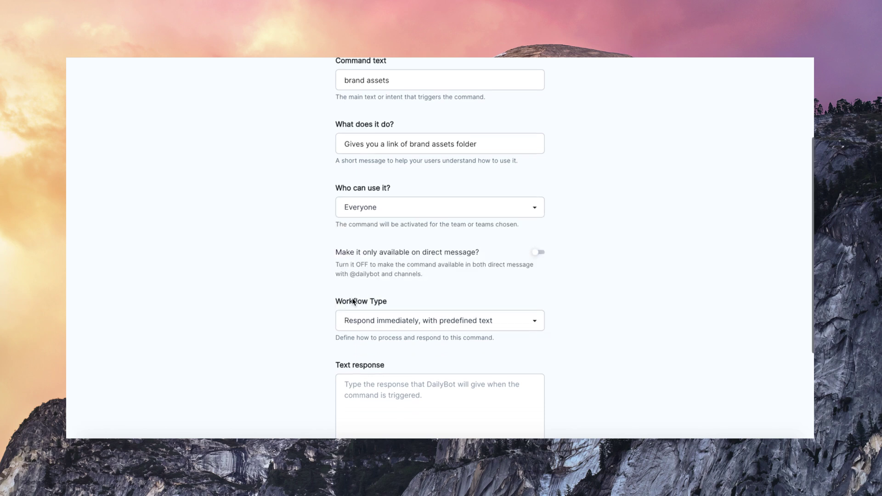
scroll(526, 274, down, 1)
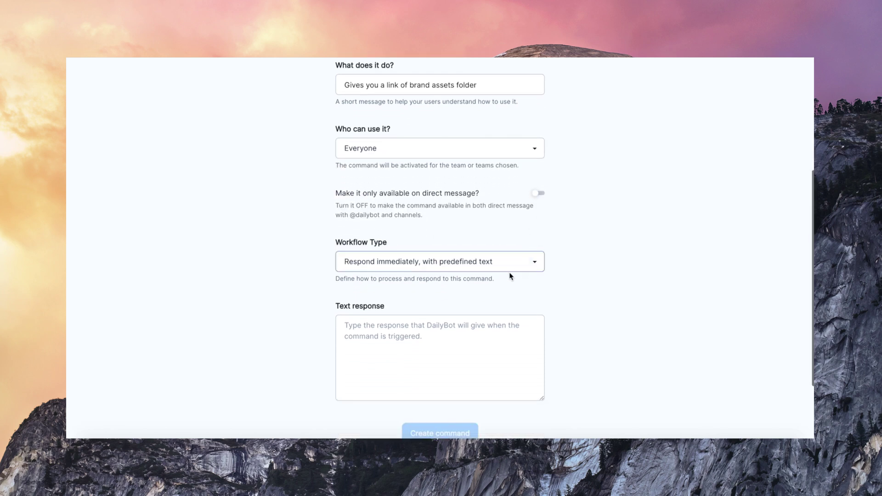
click(528, 262)
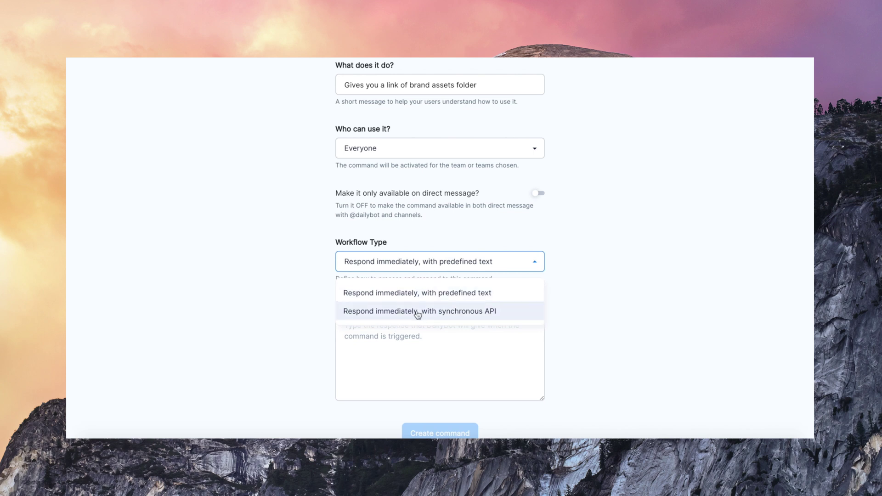
click(417, 311)
click(452, 260)
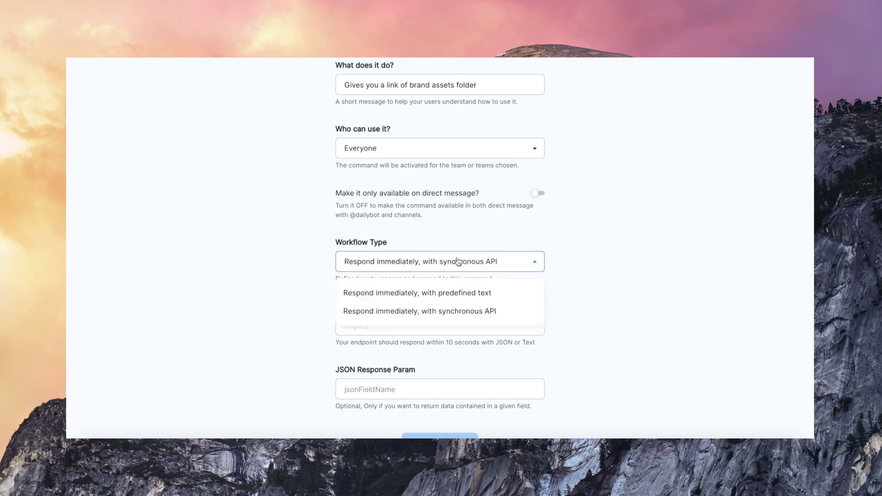
click(449, 292)
scroll(447, 302, down, 1)
click(406, 302)
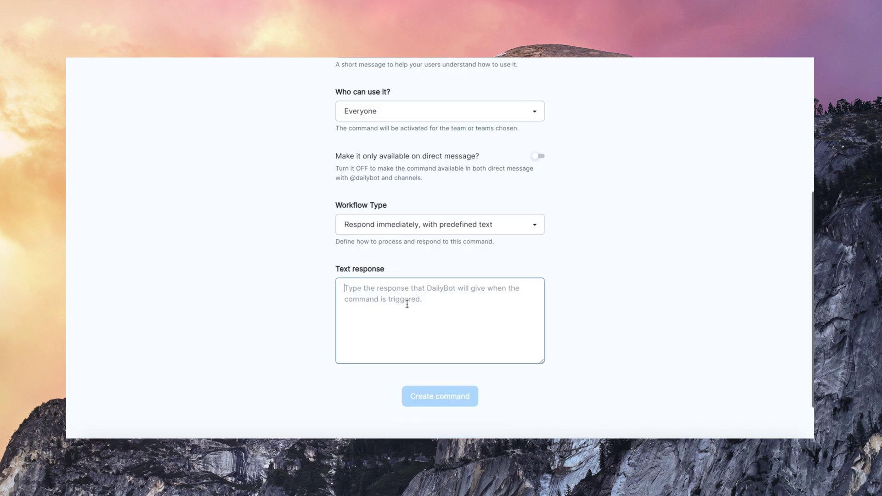
text(Th)
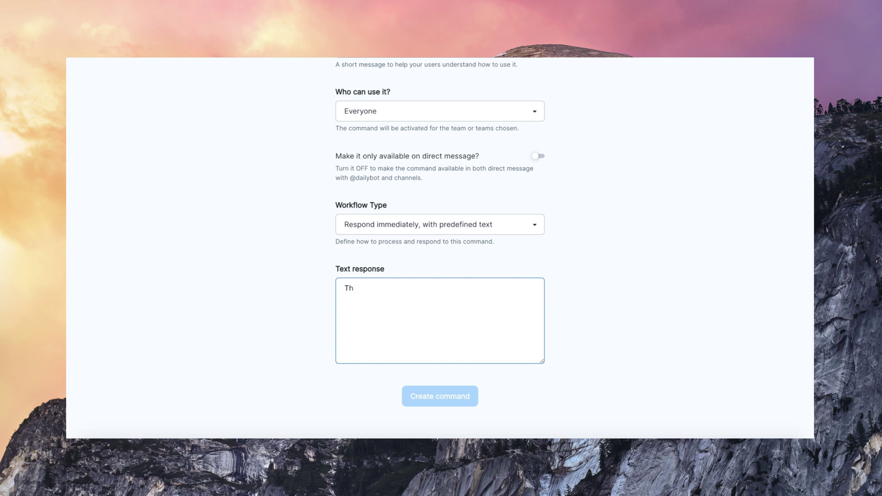
key(BackSpace)
text(Find al)
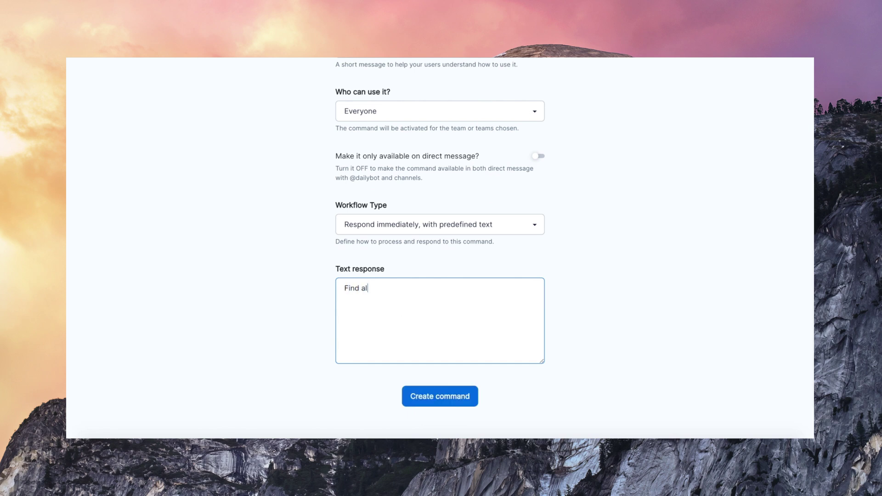
text(l the brand assets, logo and colors)
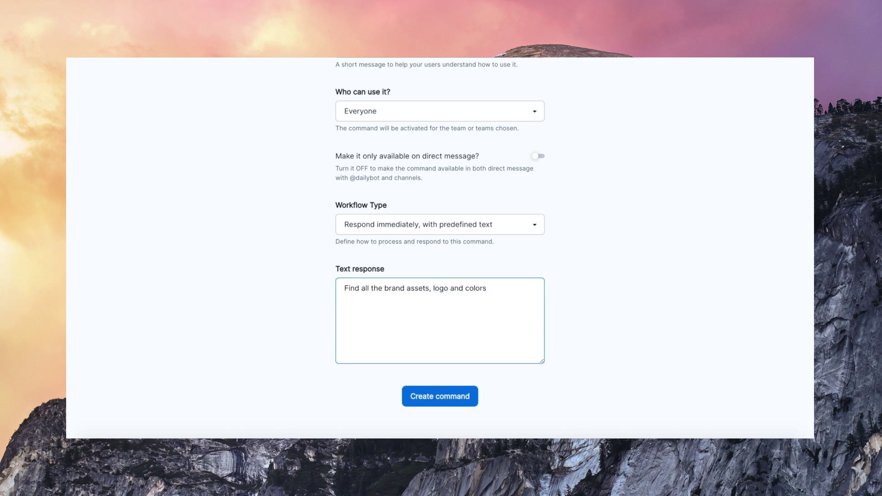
text( in this folder: www.folder.com/example)
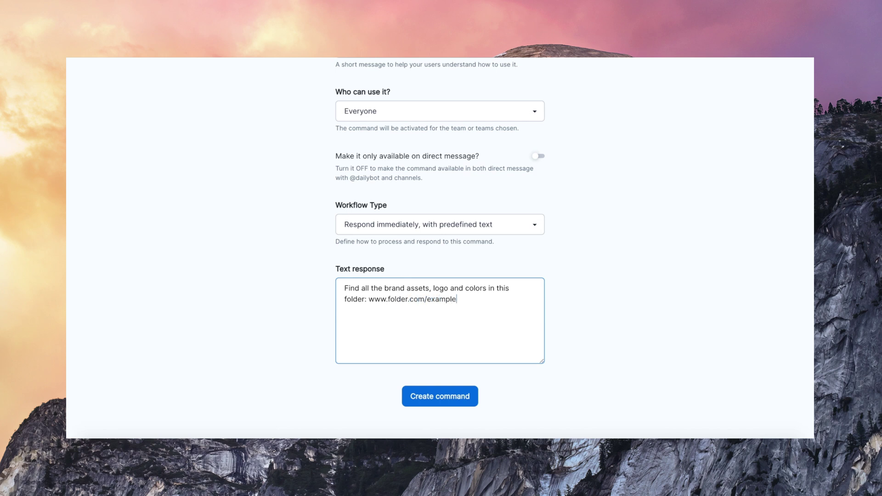
click(431, 397)
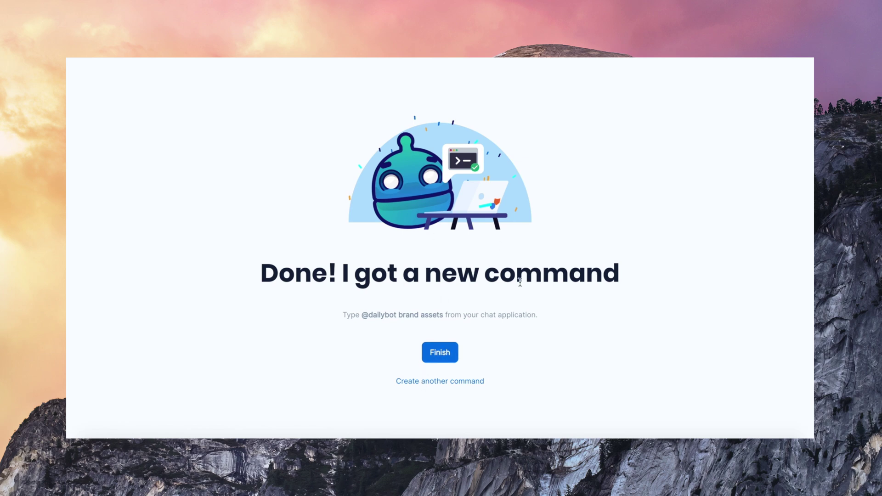
click(440, 353)
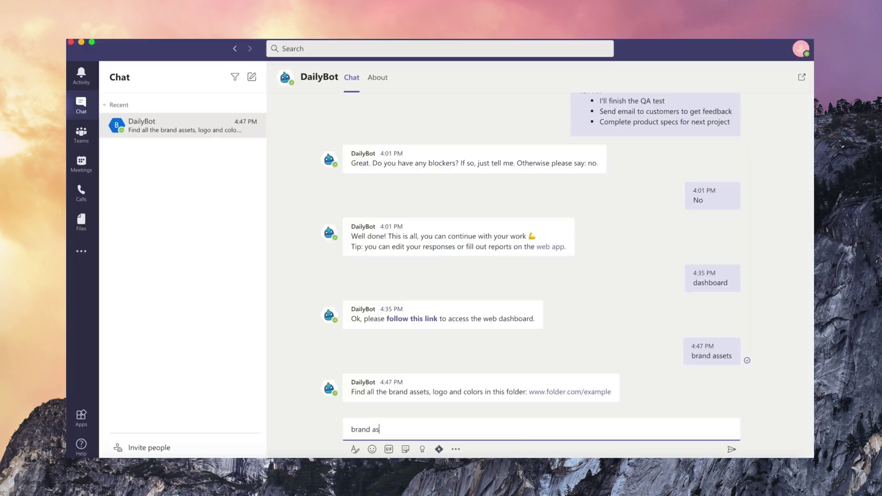
Send 'brand assets' to DailyBot in the Teams chat
text(sets)
key(Return)
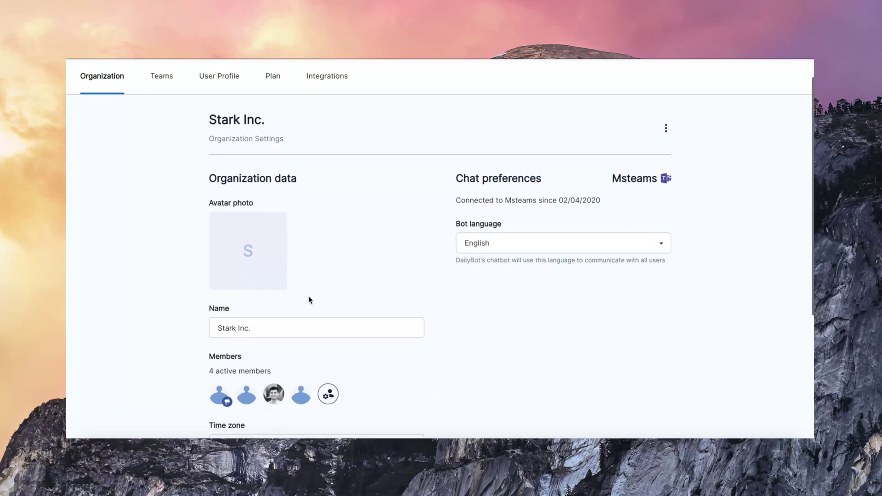
scroll(205, 339, down, 4)
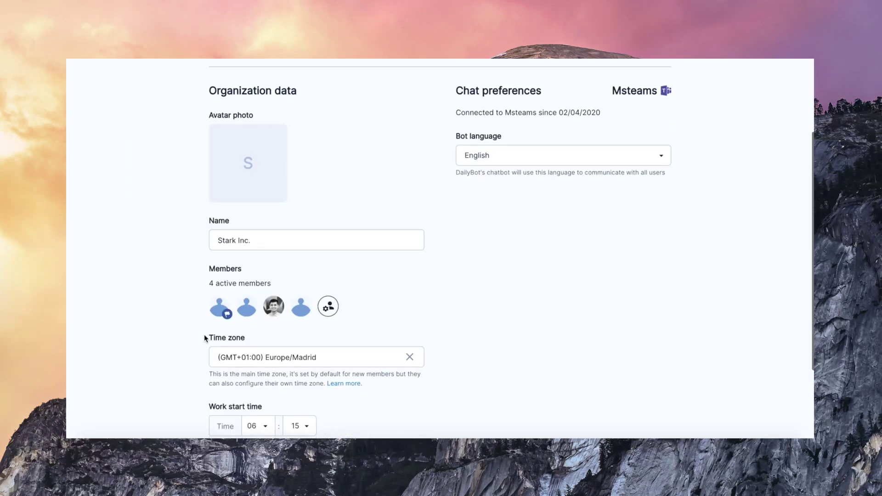
View the organization's member list, then close it
click(330, 310)
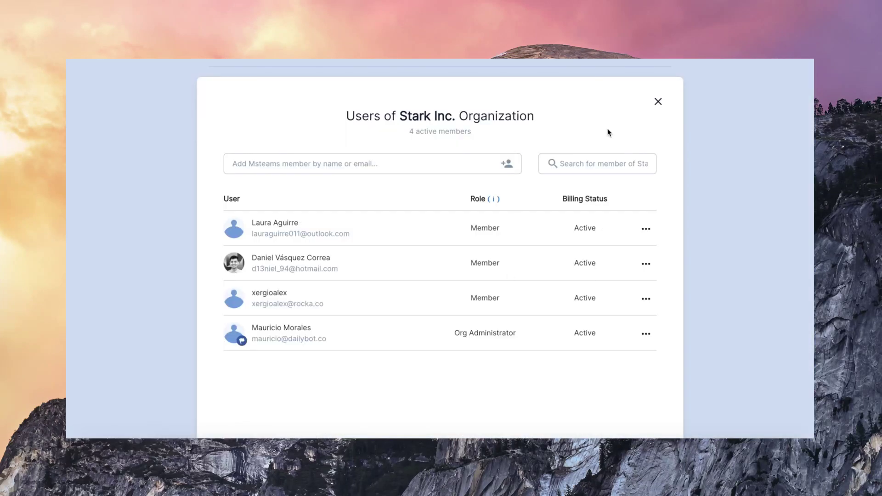
click(660, 102)
scroll(349, 228, up, 5)
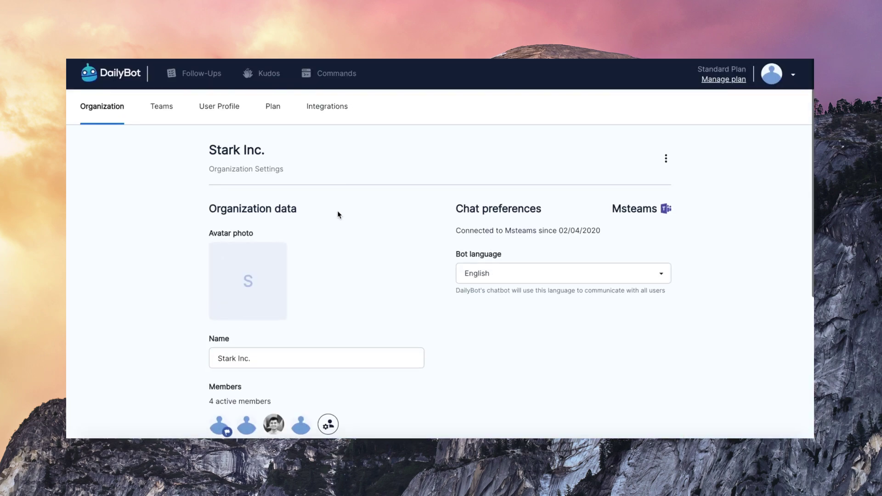
In the Teams settings, view the Quality Assurance team's members, then close the list
click(166, 117)
scroll(439, 216, down, 1)
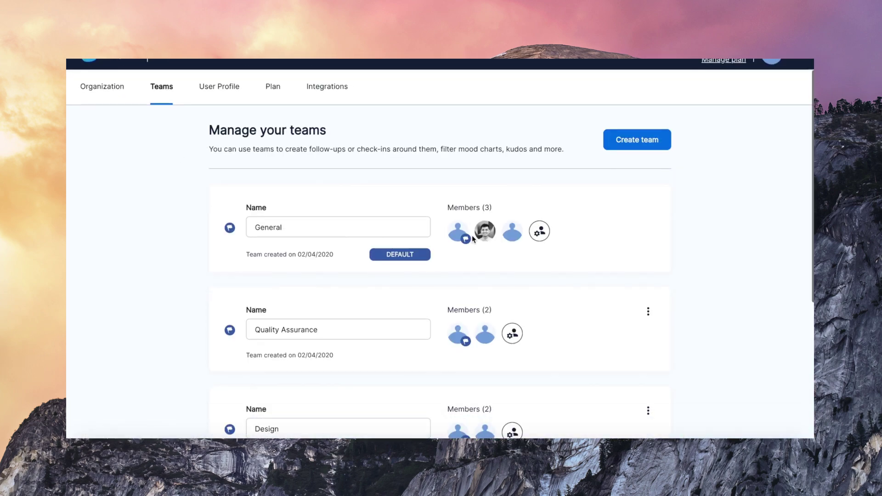
scroll(465, 270, down, 1)
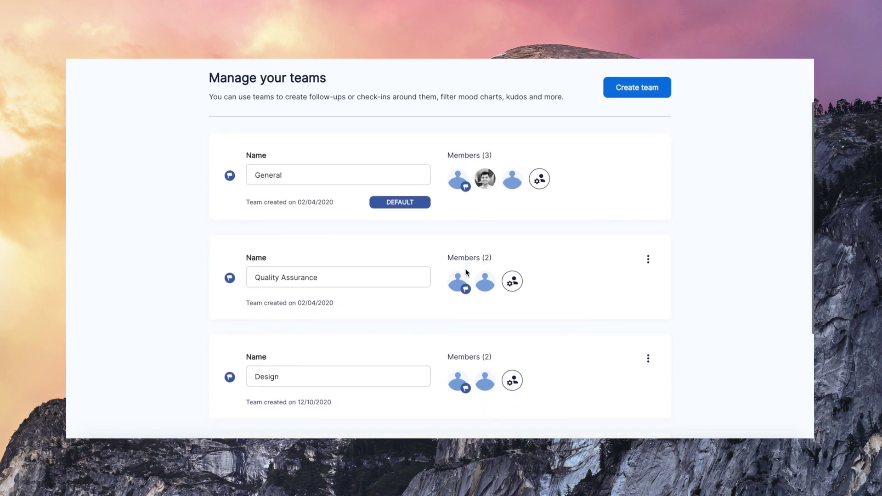
click(511, 265)
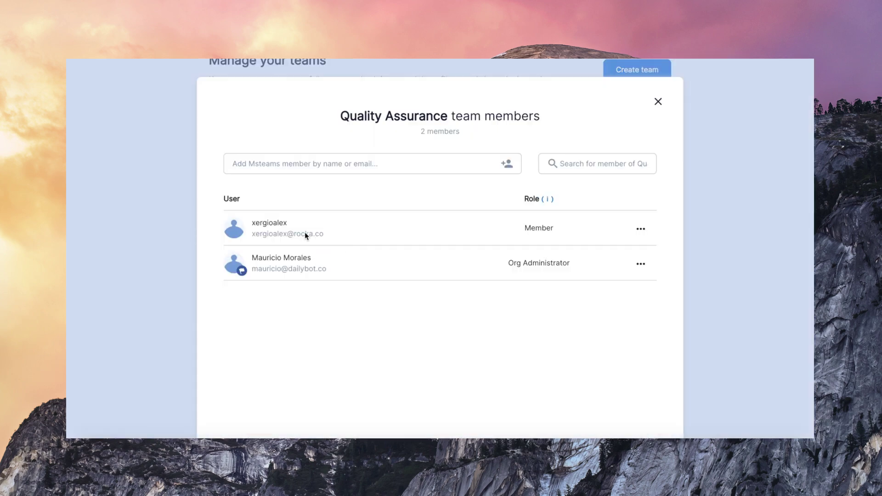
click(658, 102)
scroll(472, 266, down, 3)
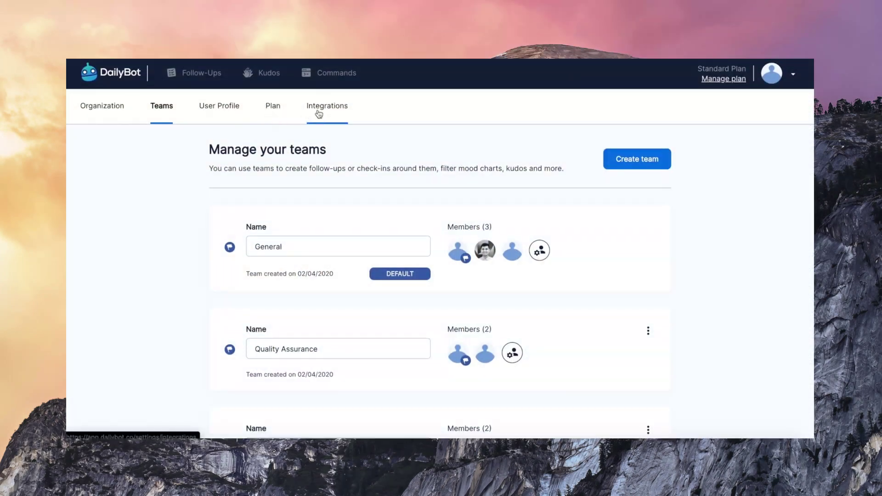
Open the Integrations settings and review the API Keys and Outgoing Webhooks pages
click(309, 114)
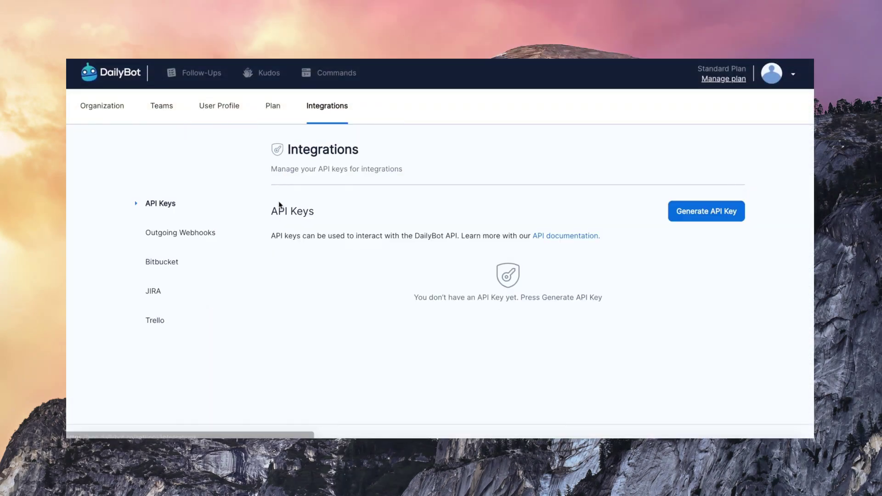
scroll(329, 258, down, 1)
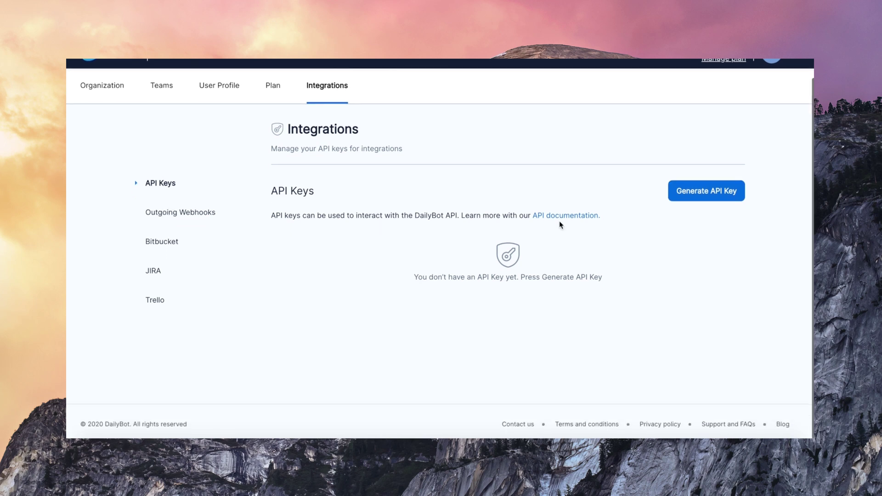
click(172, 216)
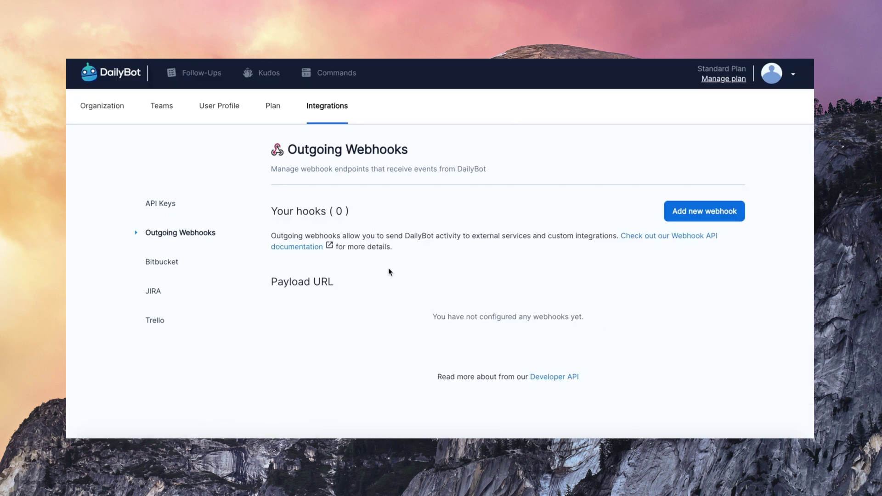
scroll(398, 267, down, 1)
Review the Bitbucket integration and select its webhook URL
click(160, 233)
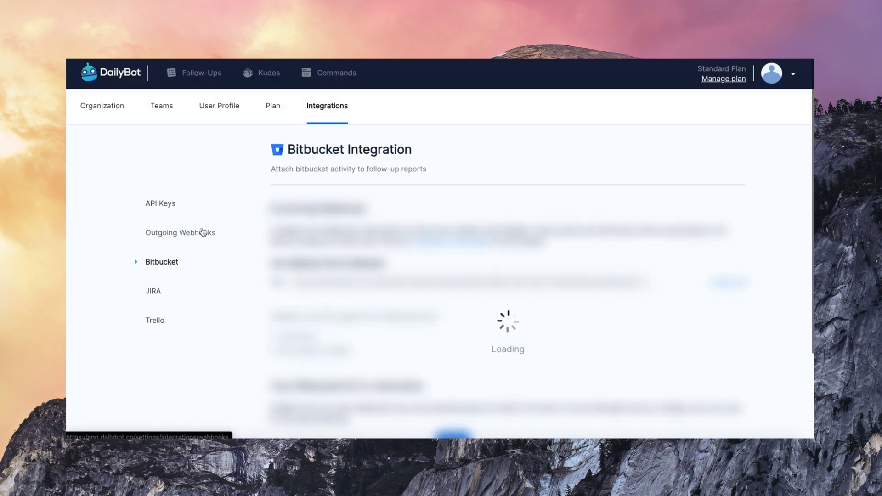
scroll(383, 284, down, 1)
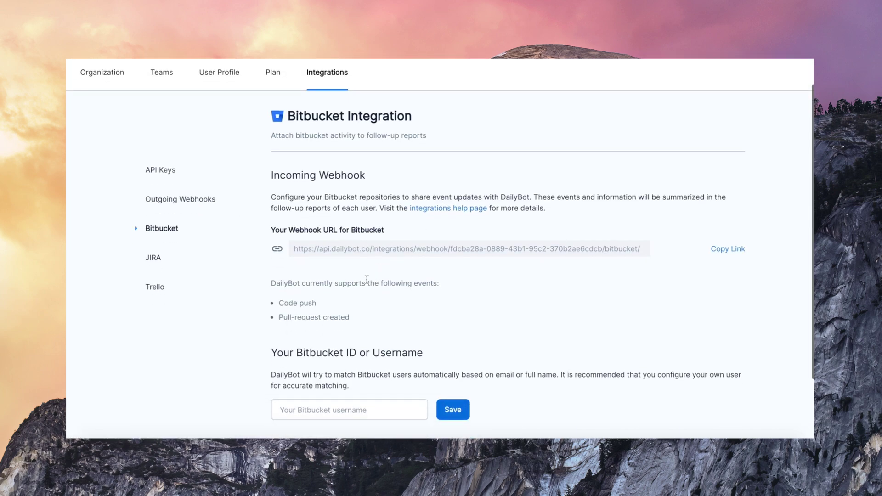
triple_click(389, 248)
click(397, 241)
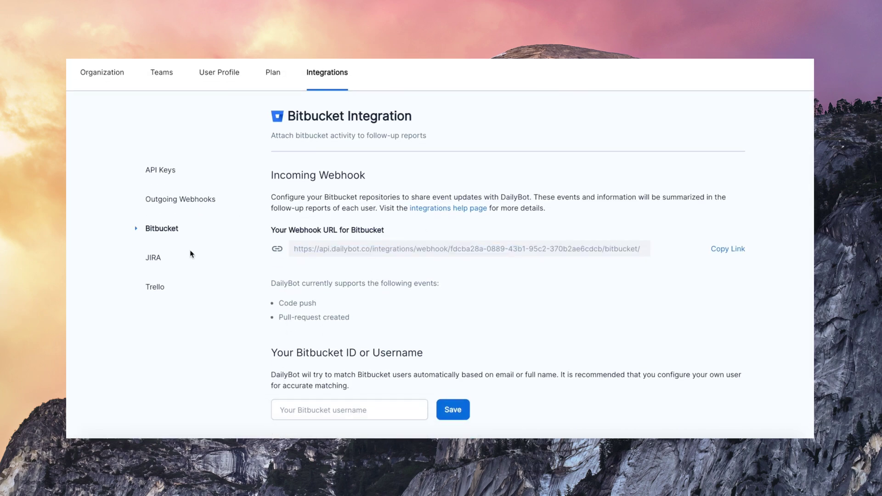
Review the JIRA integration, then open the Trello integration setup
click(159, 258)
scroll(352, 286, down, 1)
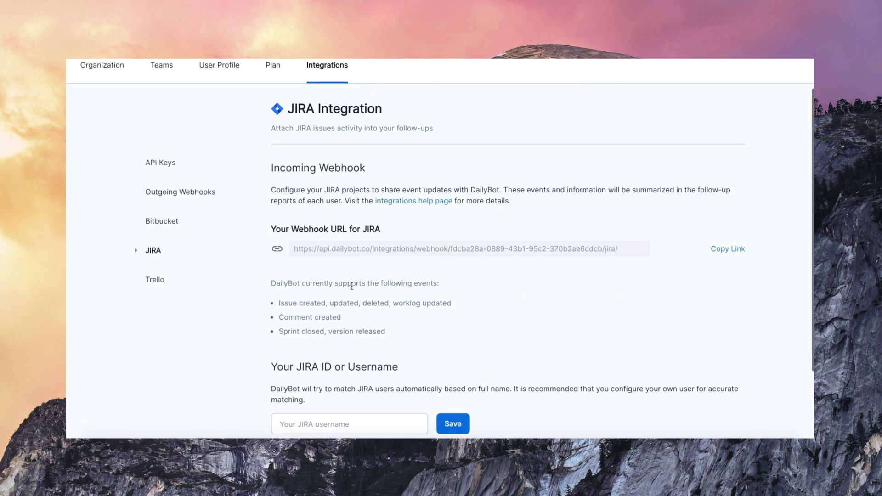
scroll(351, 296, down, 1)
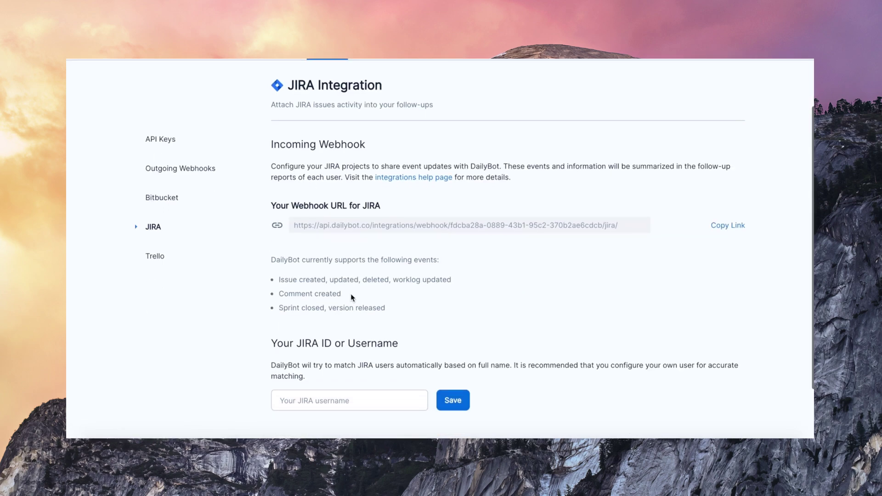
click(154, 262)
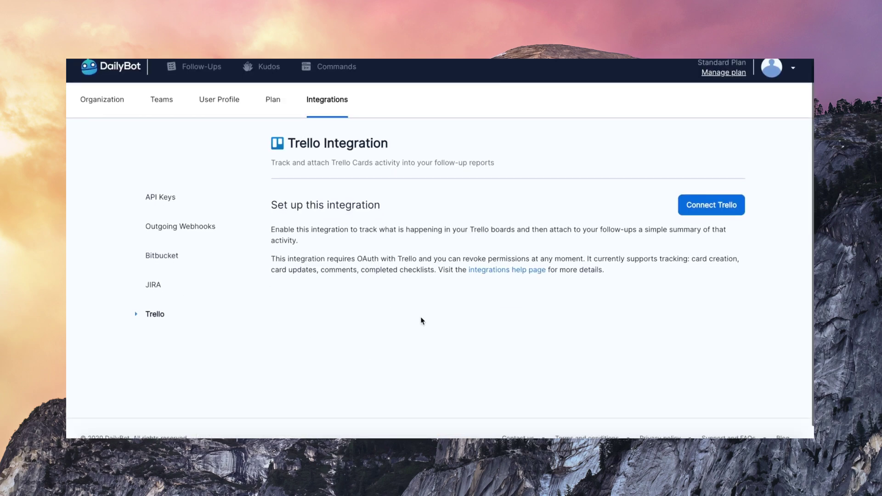
scroll(422, 321, up, 1)
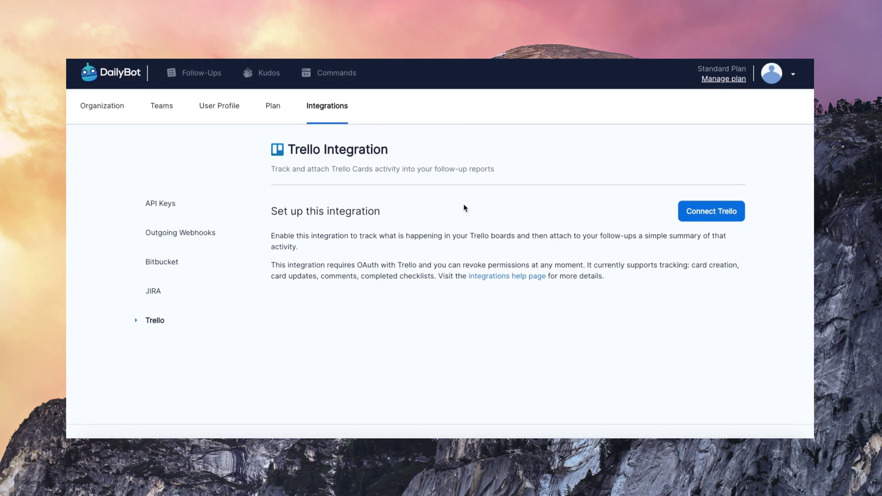